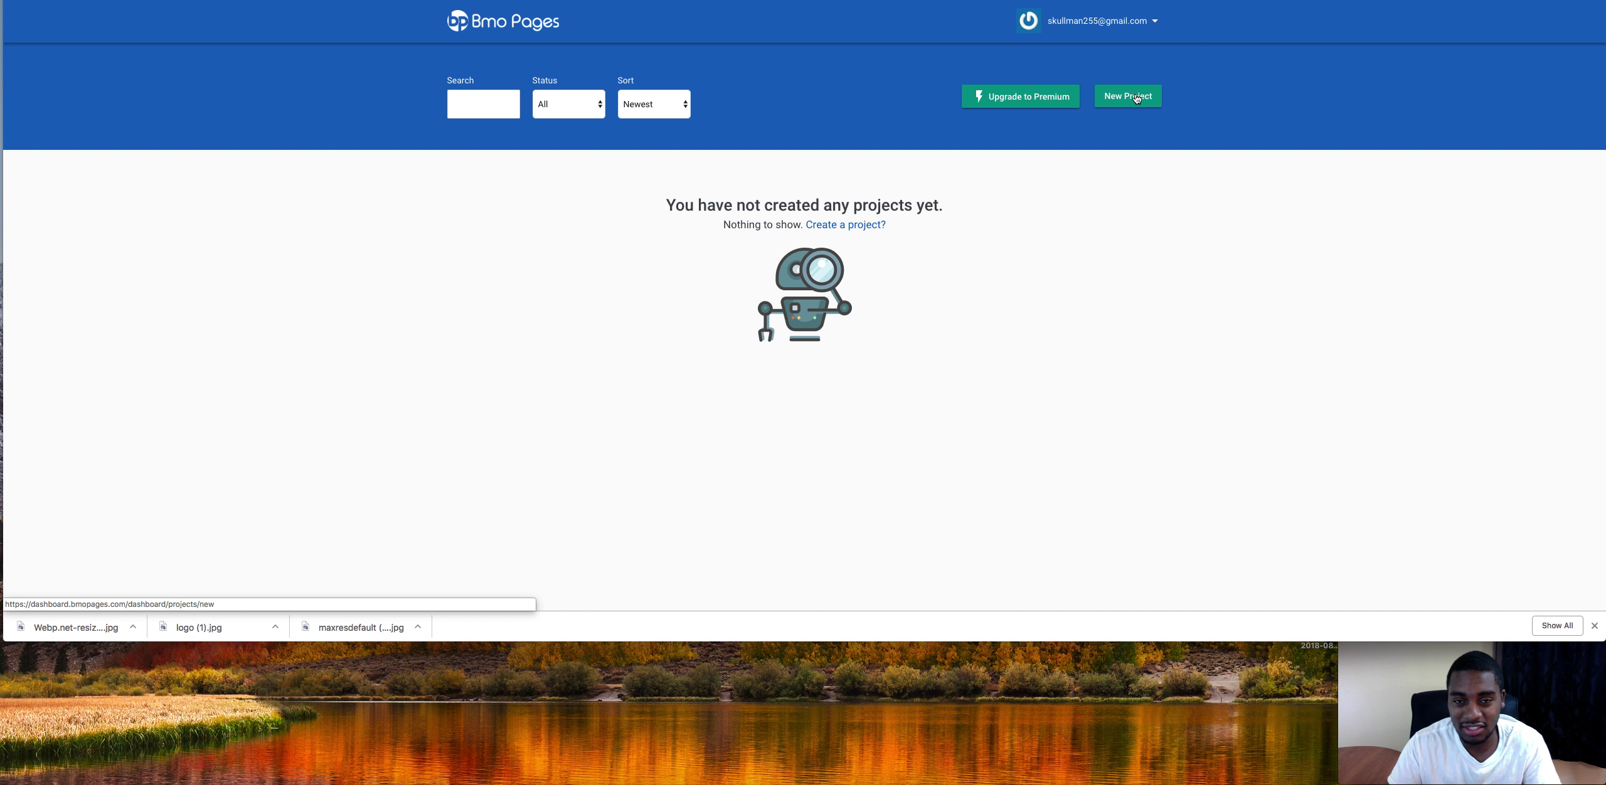
# Create a new project named Walmart from the Easy-Lander-1 template
pyautogui.click(1135, 98)
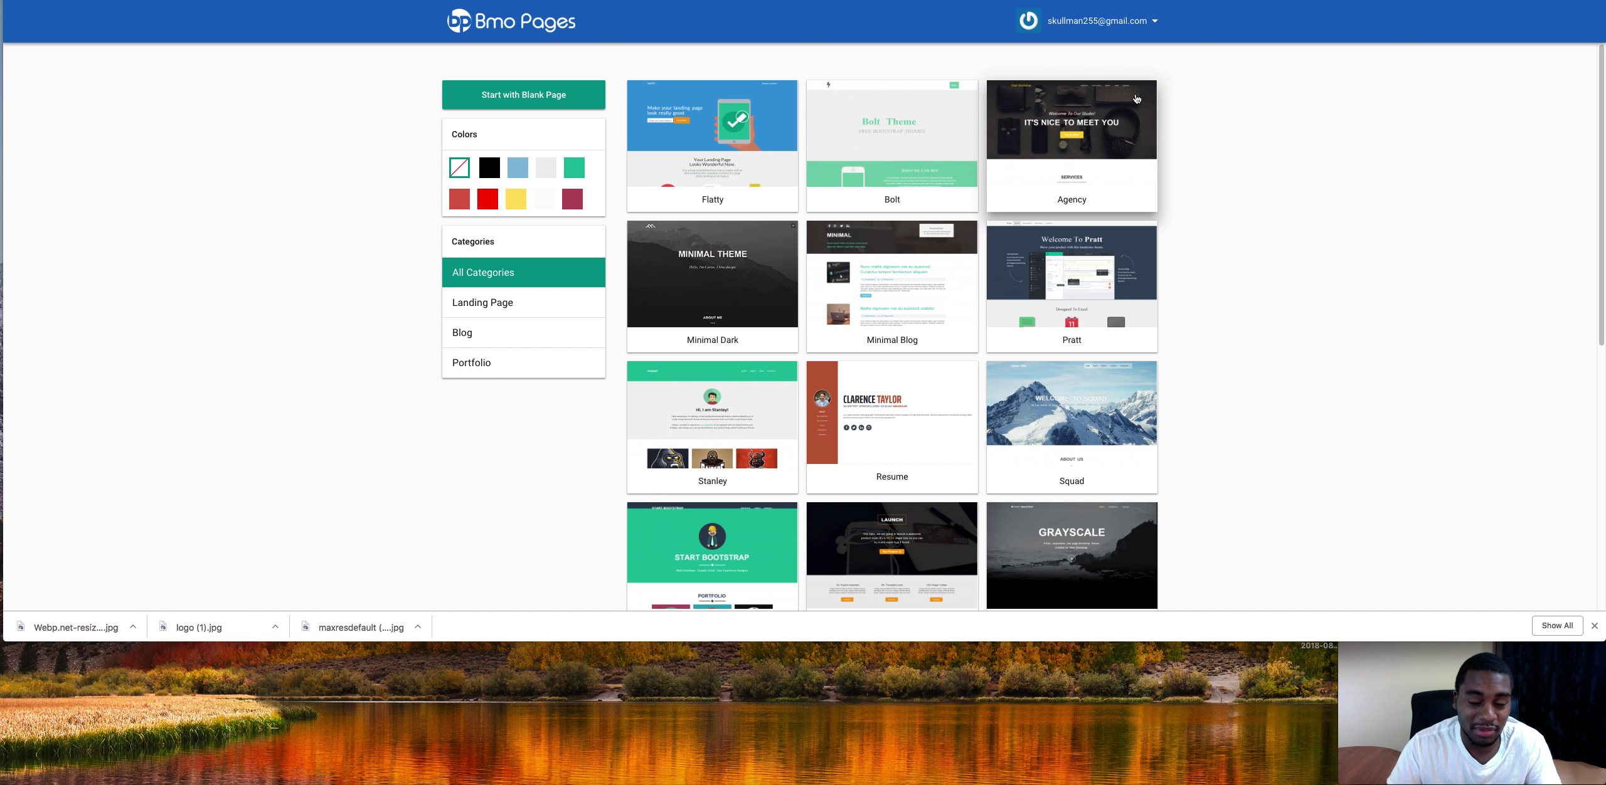
pyautogui.moveTo(1600, 58); pyautogui.dragTo(1572, 305)
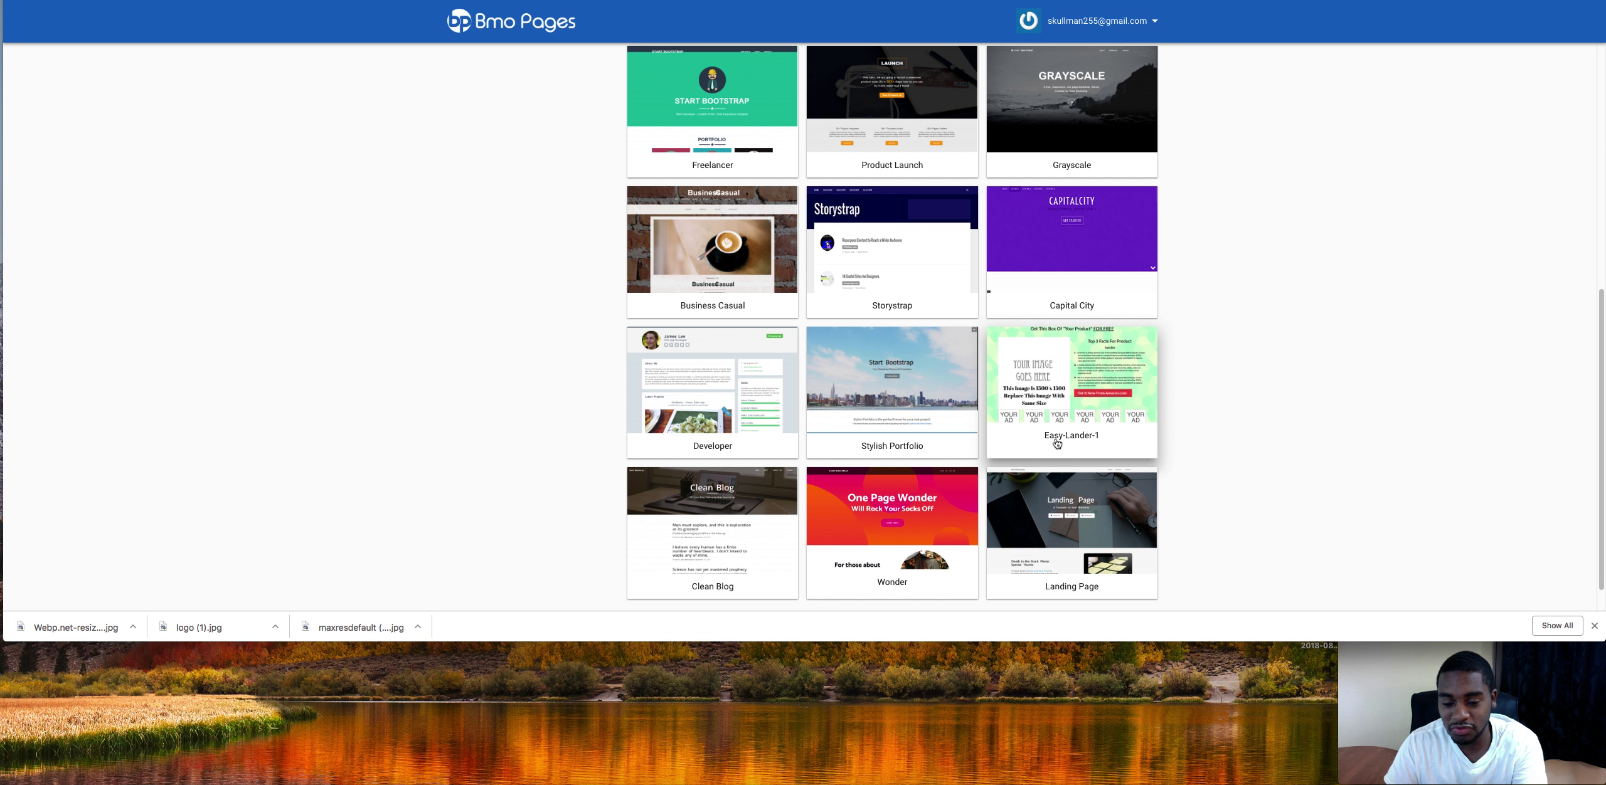
pyautogui.click(1070, 375)
pyautogui.write('Walmart')
pyautogui.press('Return')
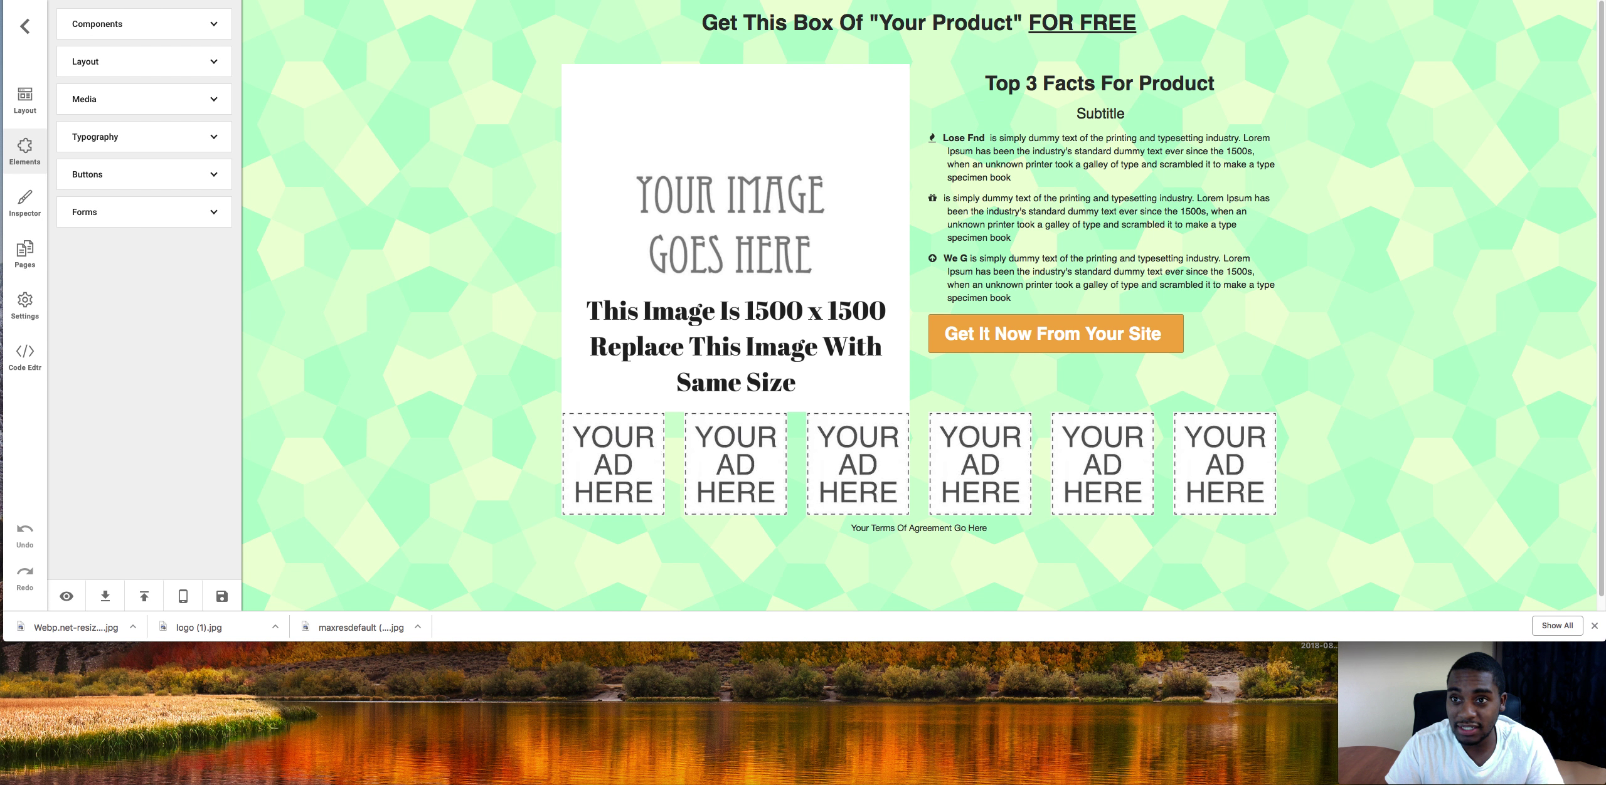
# Review the Surfeyo Walmart offer's details and landing page preview in CashNetwork, and return to the page editor
pyautogui.hotkey('ctrl', 'Tab')
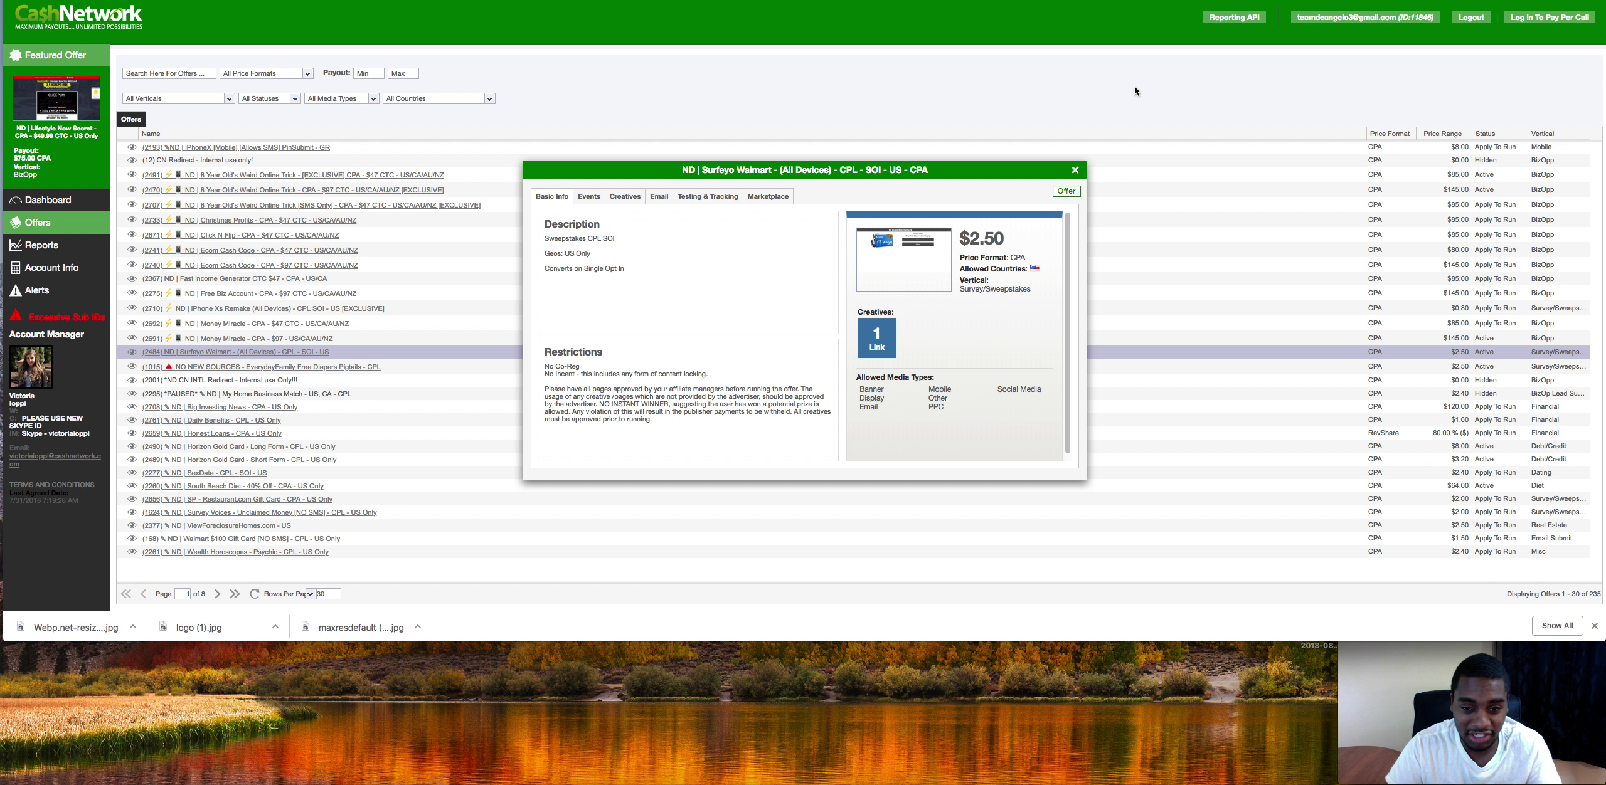
pyautogui.moveTo(866, 260)
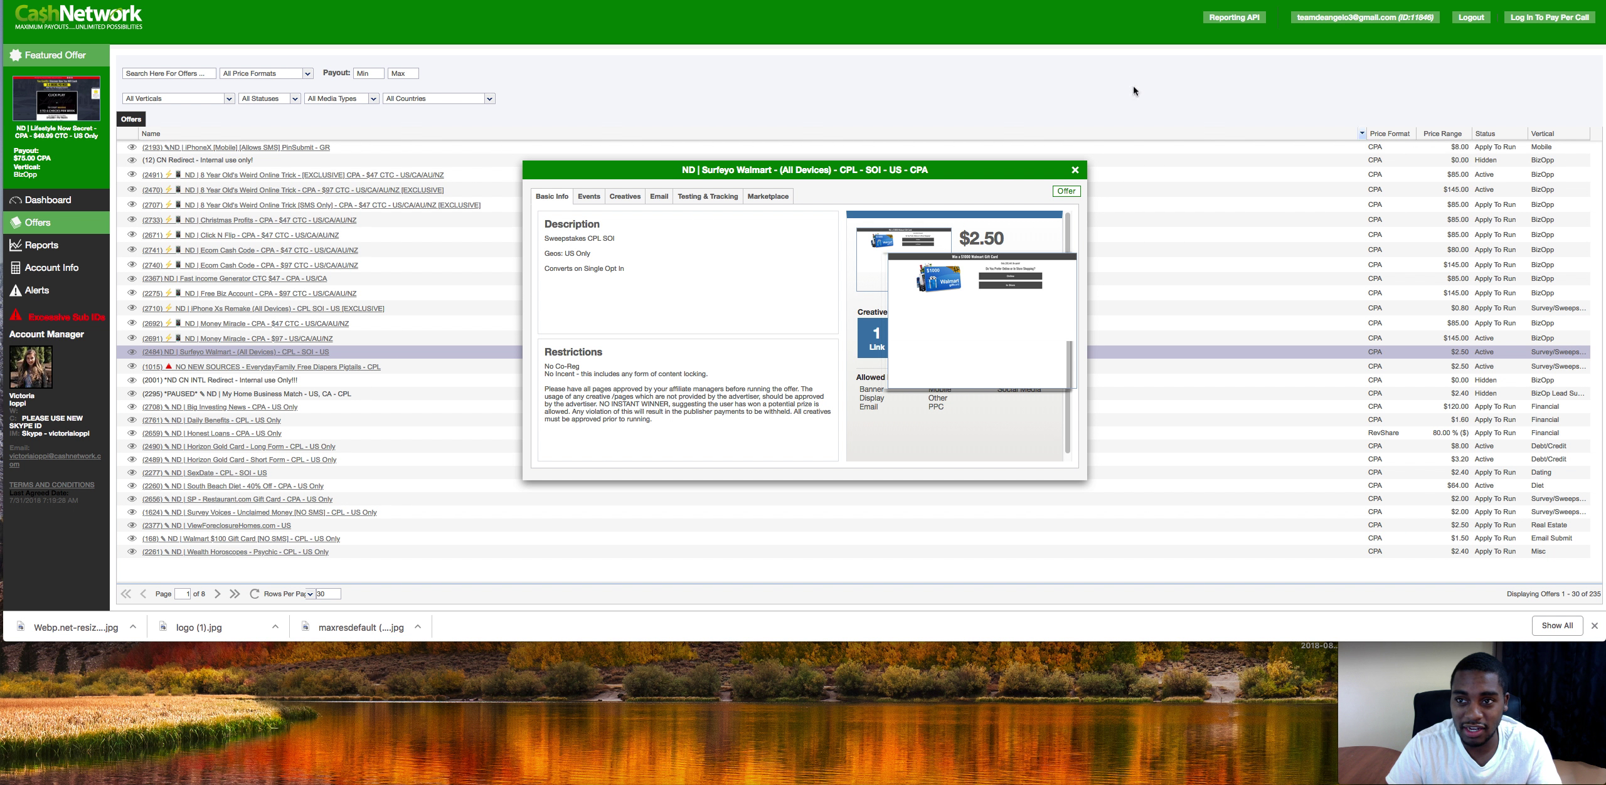
pyautogui.hotkey('ctrl', 'Tab')
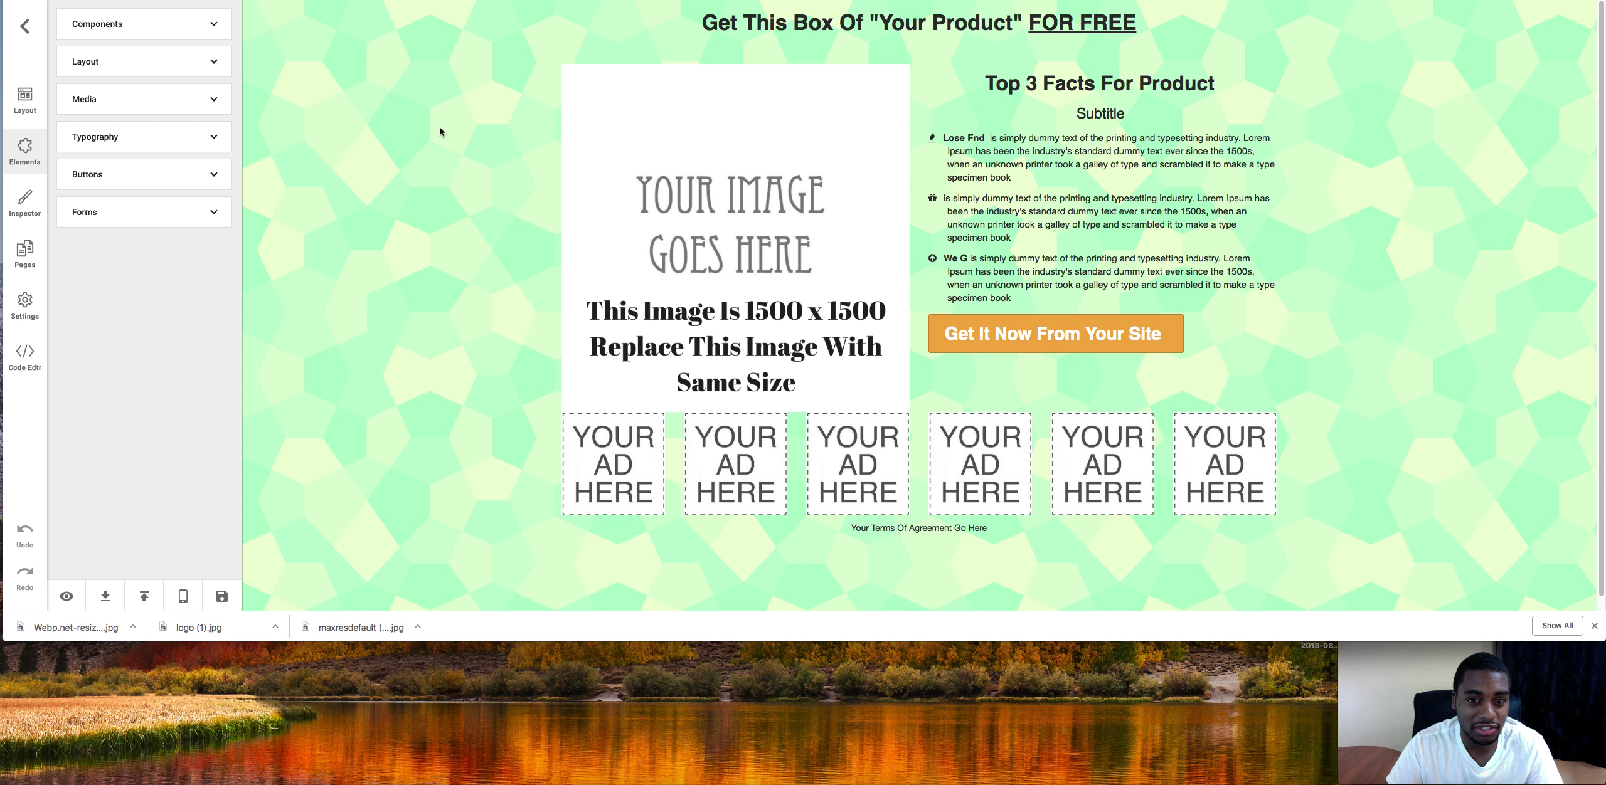
# Replace the large 1500 x 1500 placeholder image with the $1,000 Walmart gift card picture
pyautogui.moveTo(736, 61)
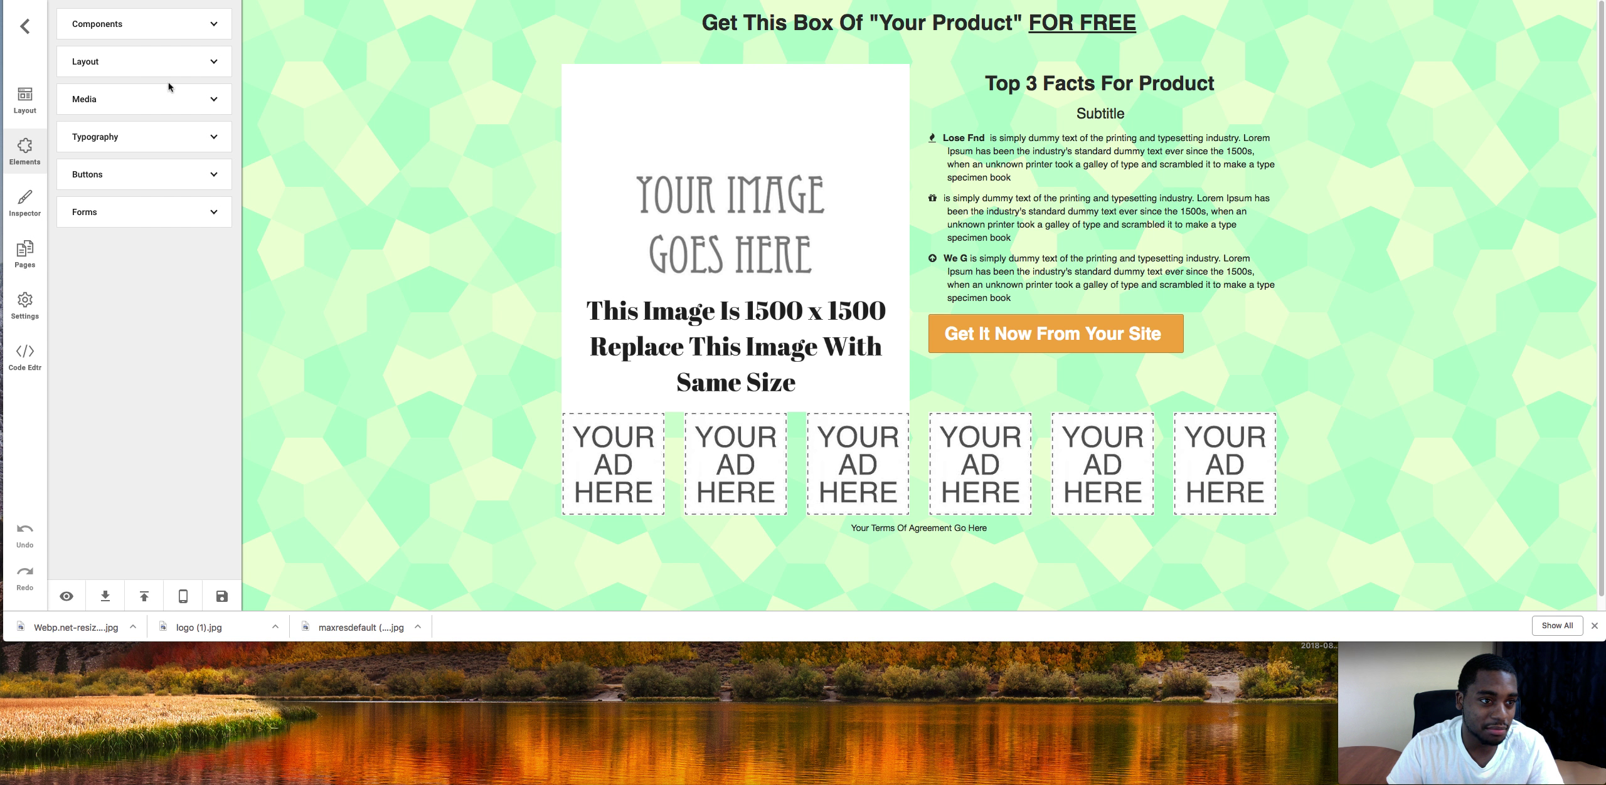
pyautogui.moveTo(611, 507)
pyautogui.moveTo(762, 463)
pyautogui.moveTo(783, 319)
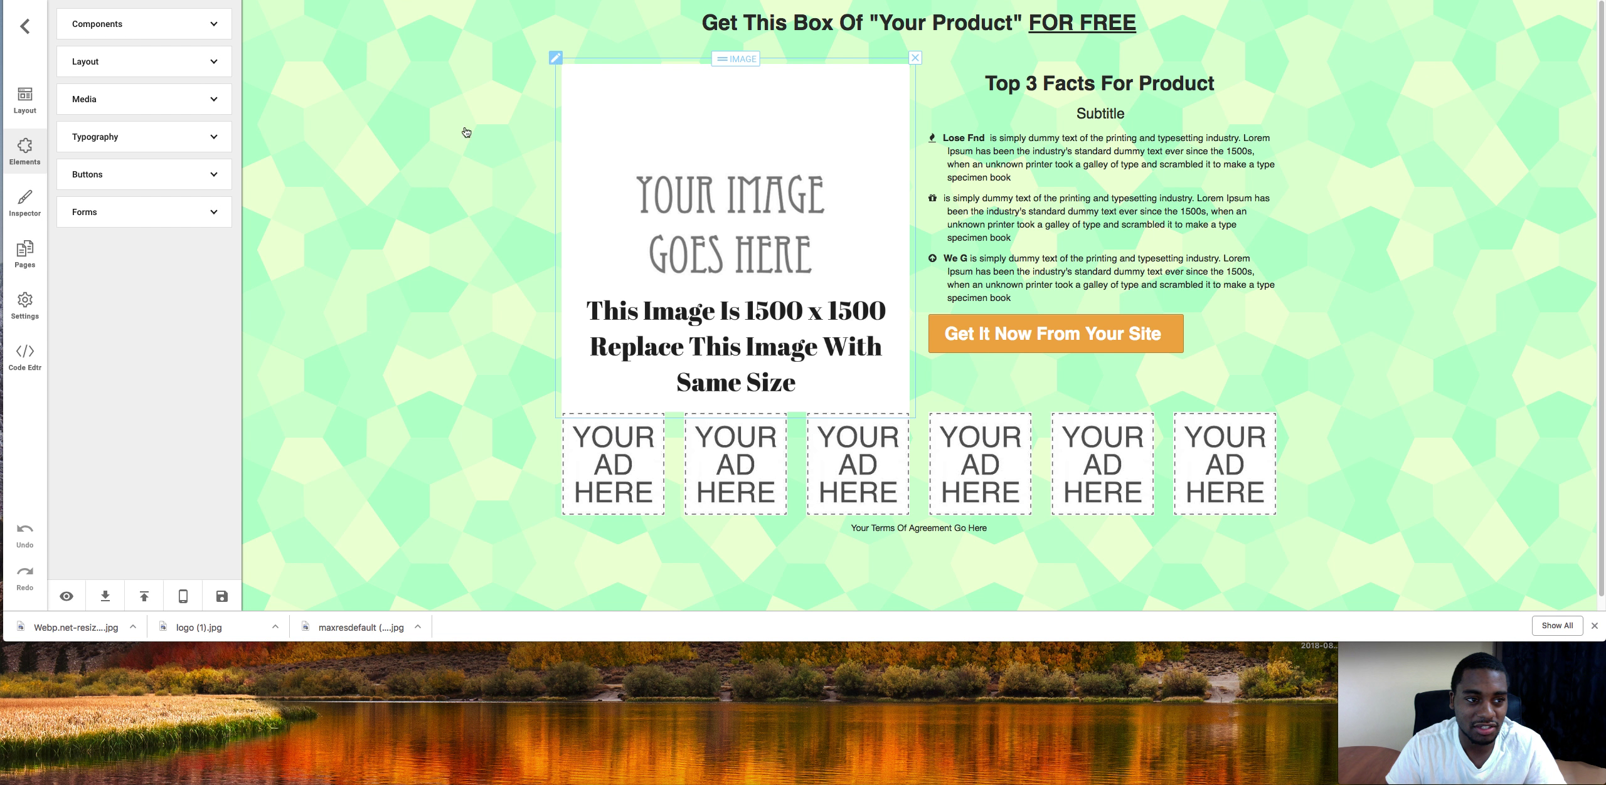
pyautogui.doubleClick(569, 150)
pyautogui.doubleClick(744, 50)
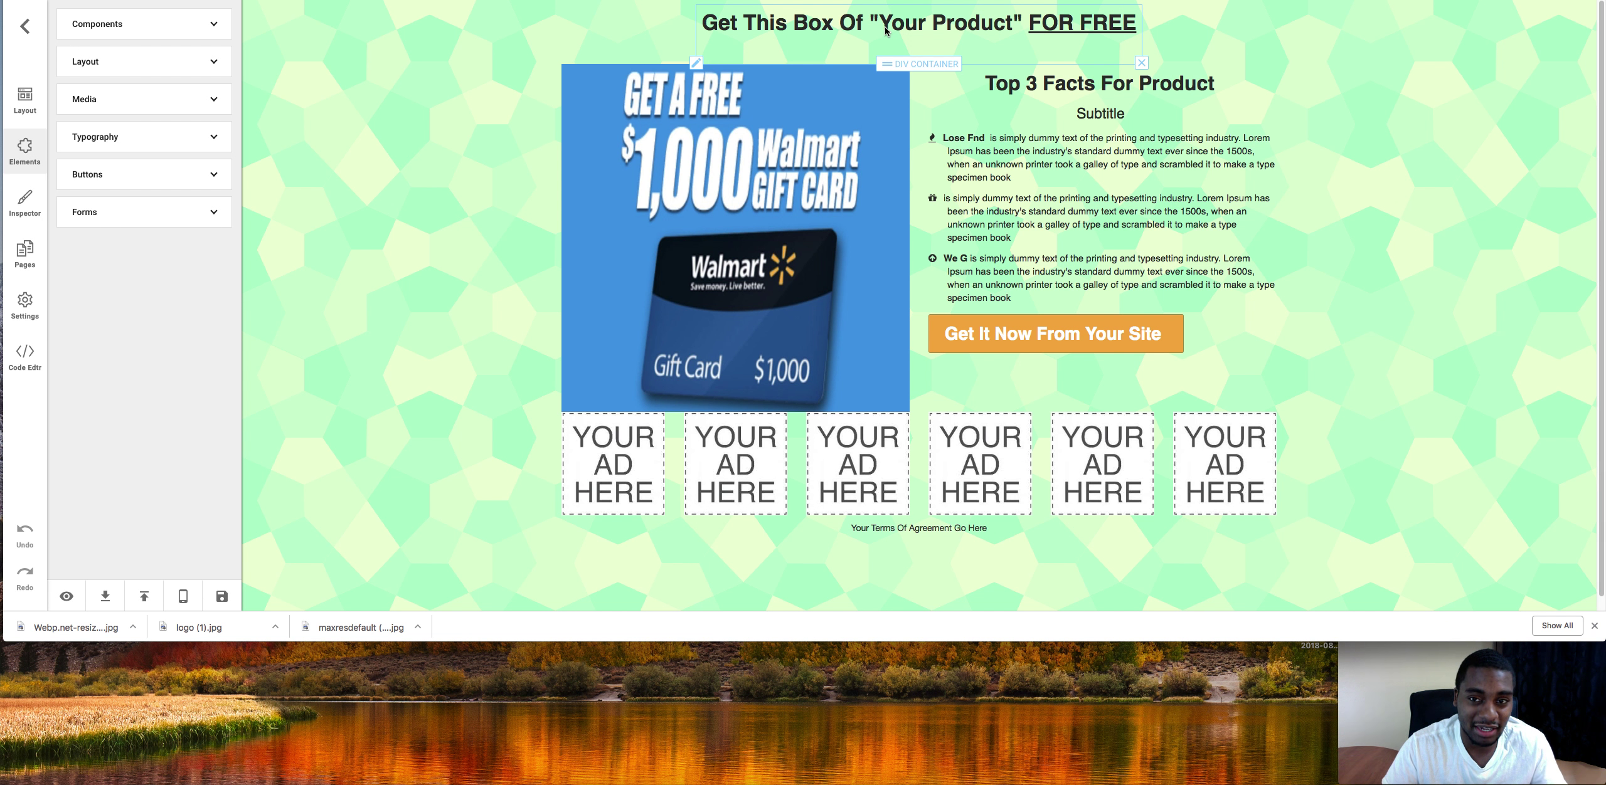
# Reword the main headline as "What Could You Do With An Extra $1,000?!" and delete its underlined FOR FREE text
pyautogui.click(853, 24)
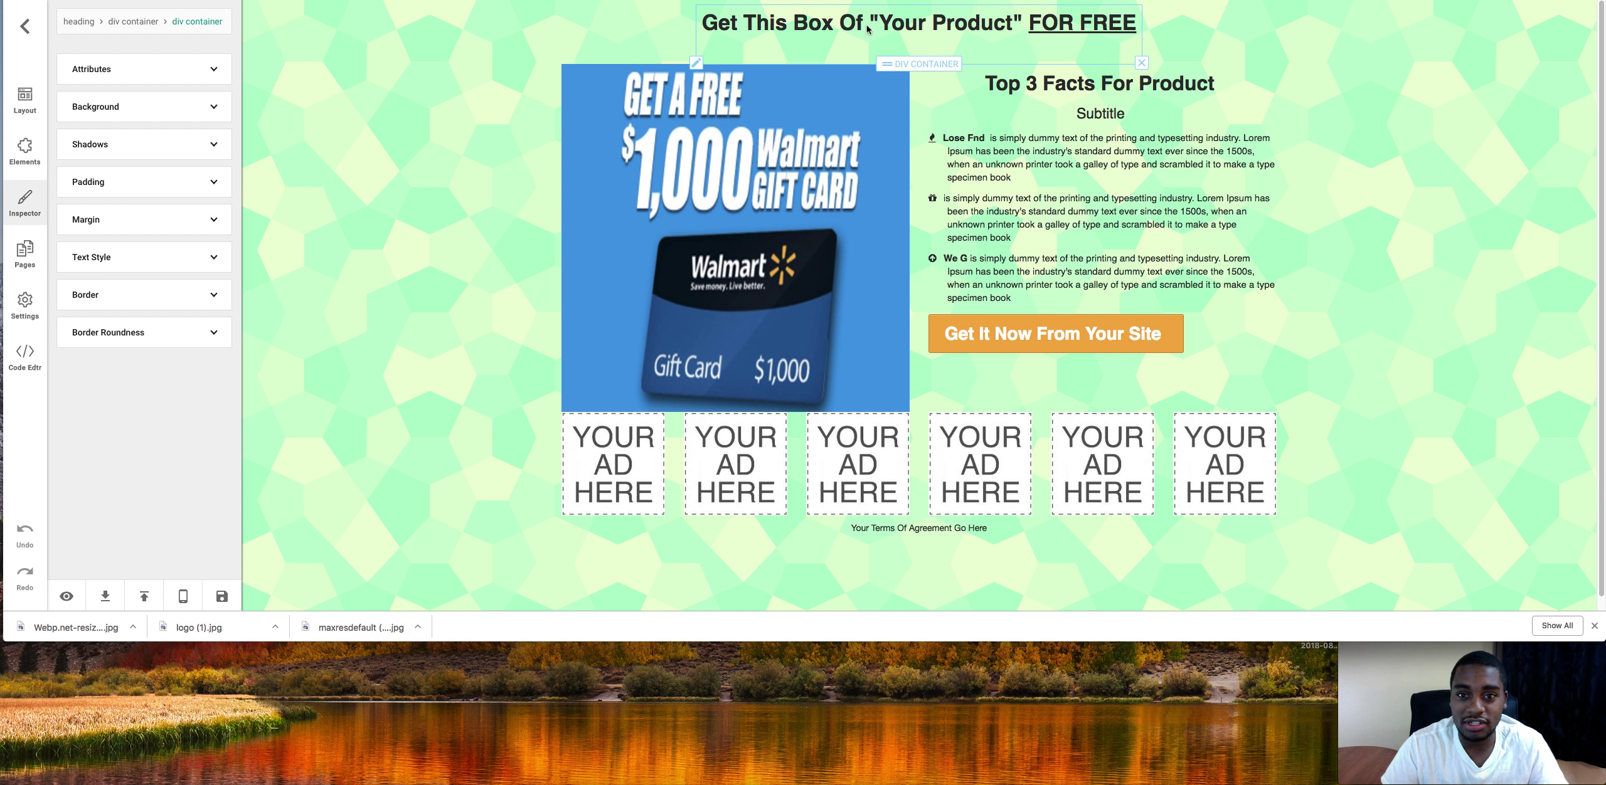
pyautogui.click(974, 23)
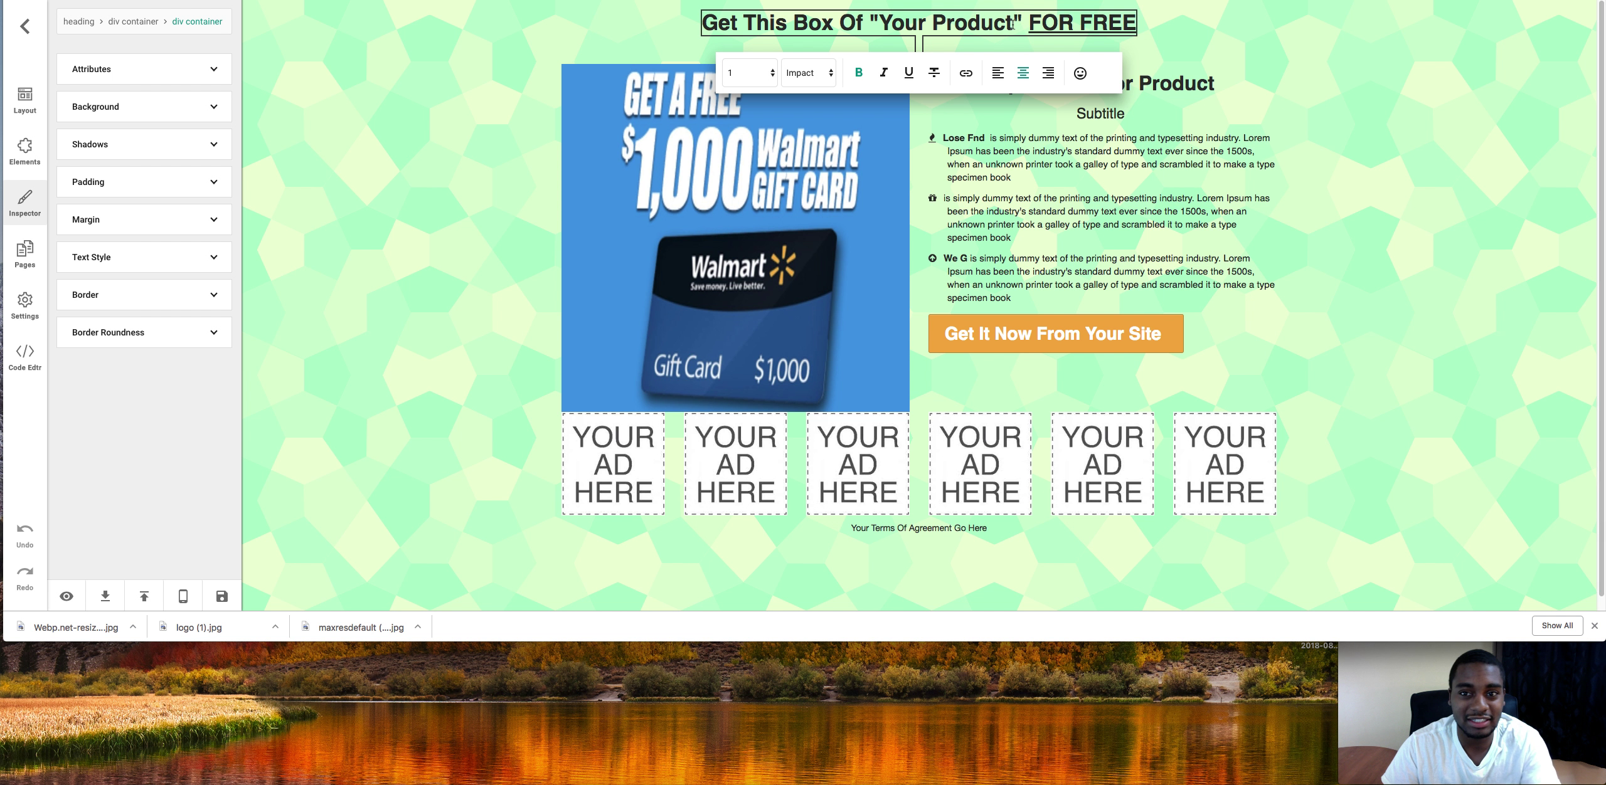
pyautogui.moveTo(1018, 23); pyautogui.dragTo(708, 28)
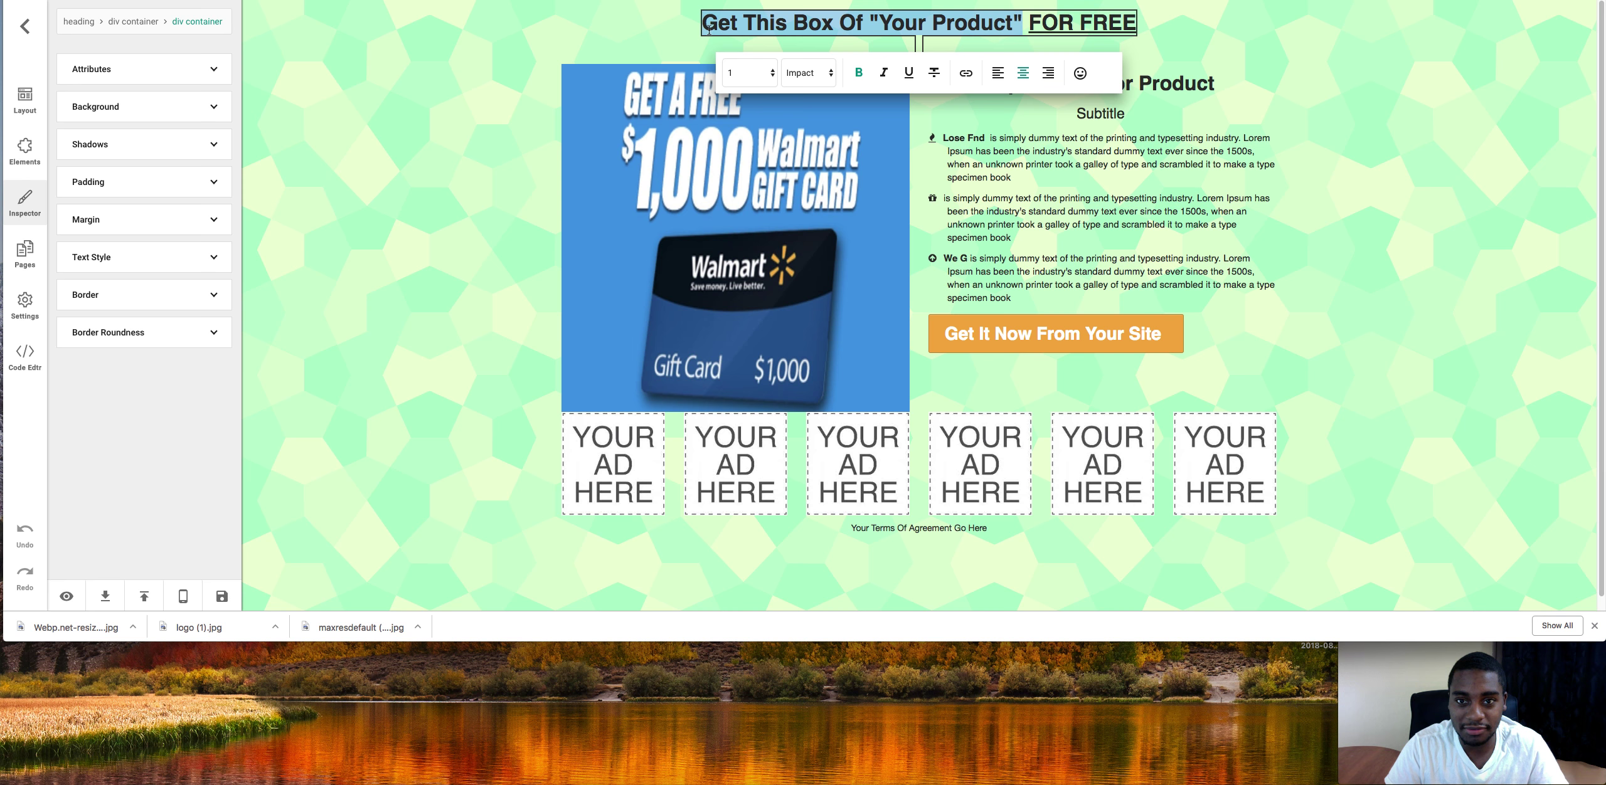
pyautogui.write('E')
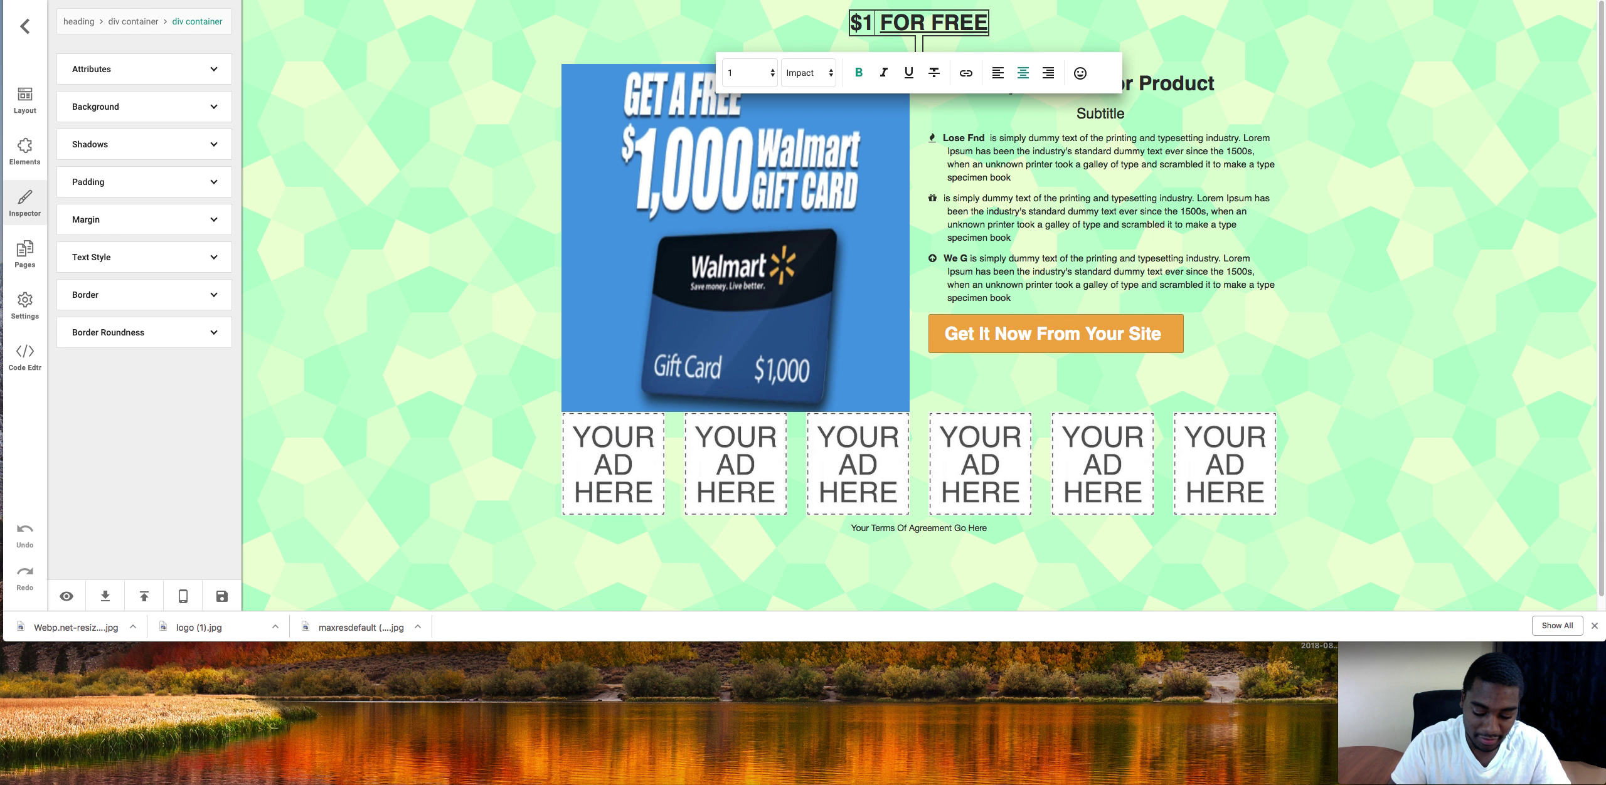
pyautogui.write('hat C')
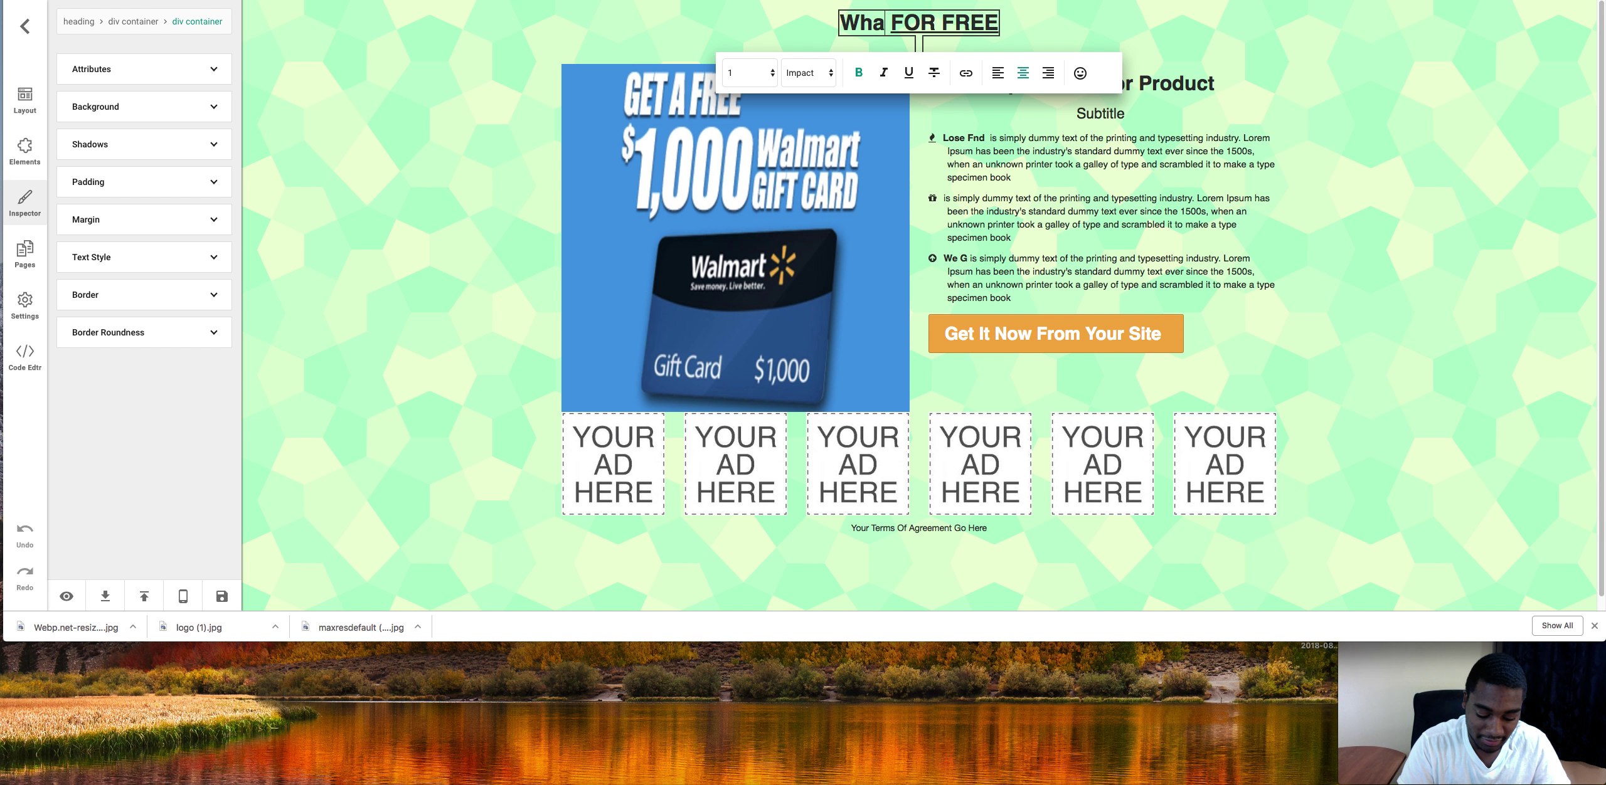
pyautogui.press('BackSpace')
pyautogui.write('W')
pyautogui.press('BackSpace')
pyautogui.write('Could You Do With An Extra')
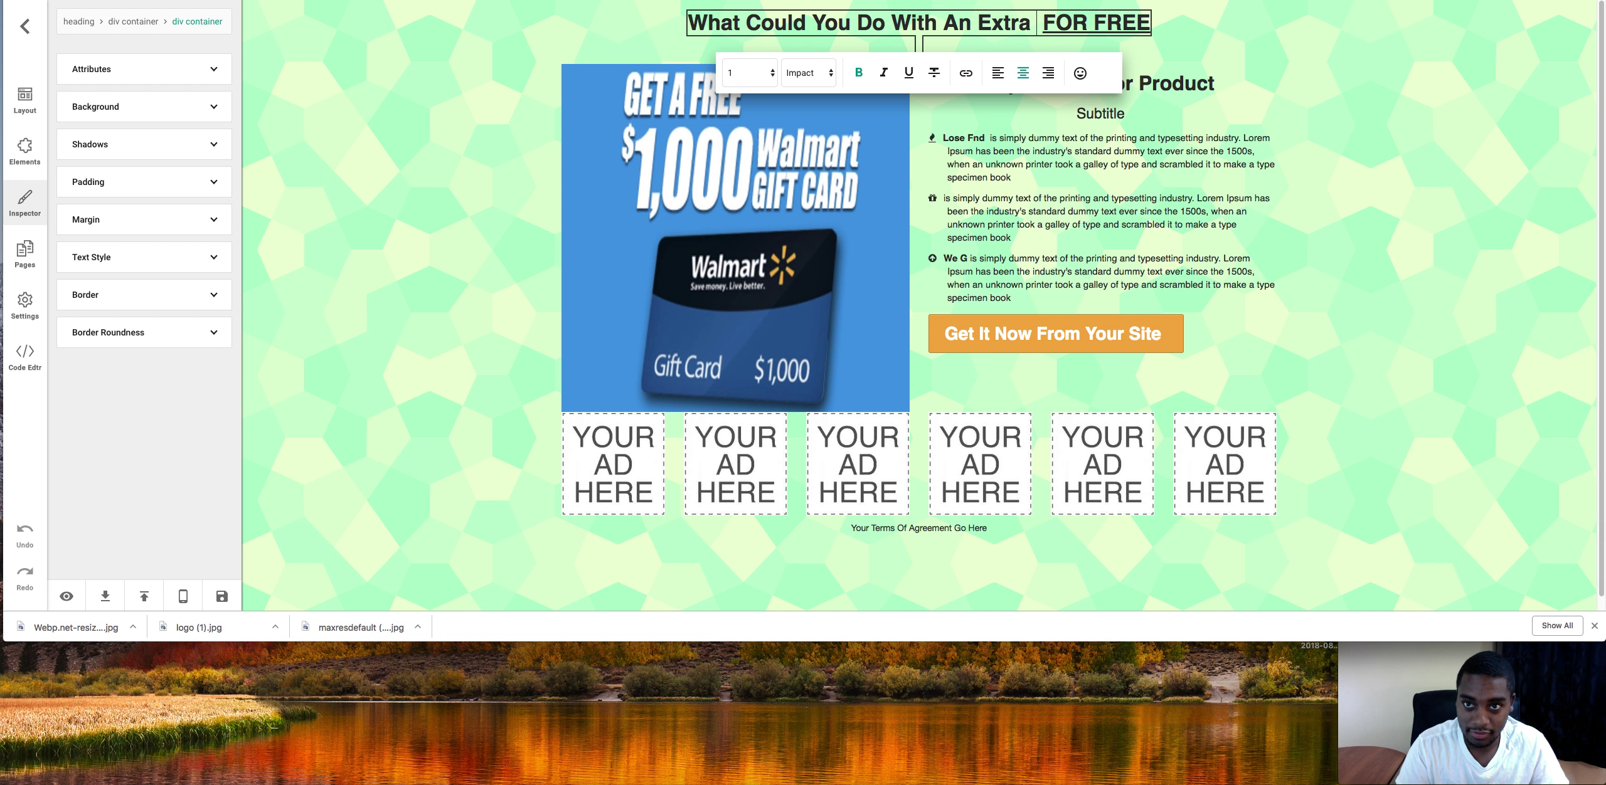
pyautogui.write(' $1,000')
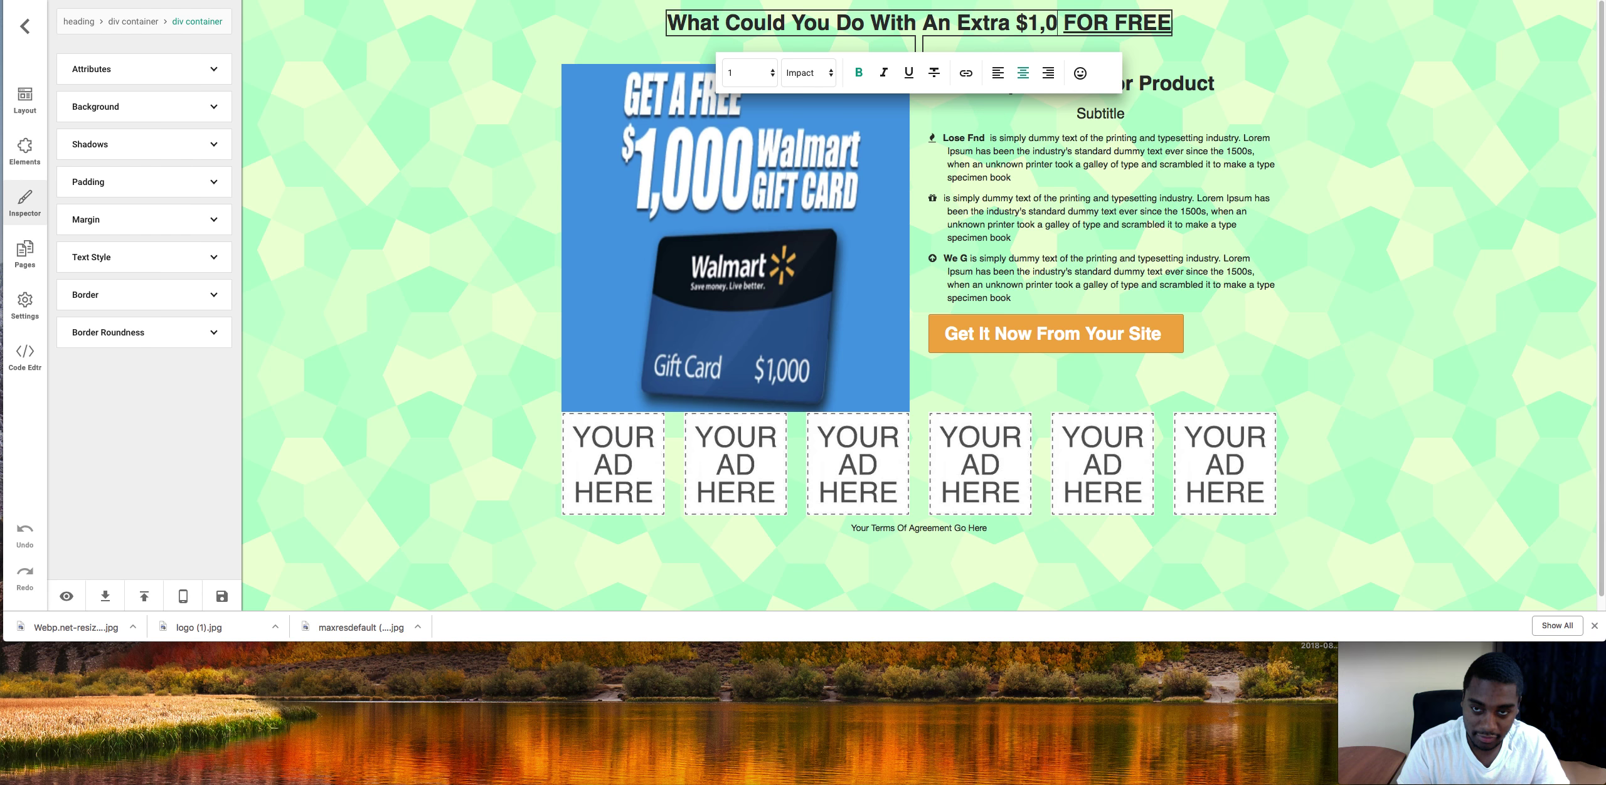
pyautogui.write('?!')
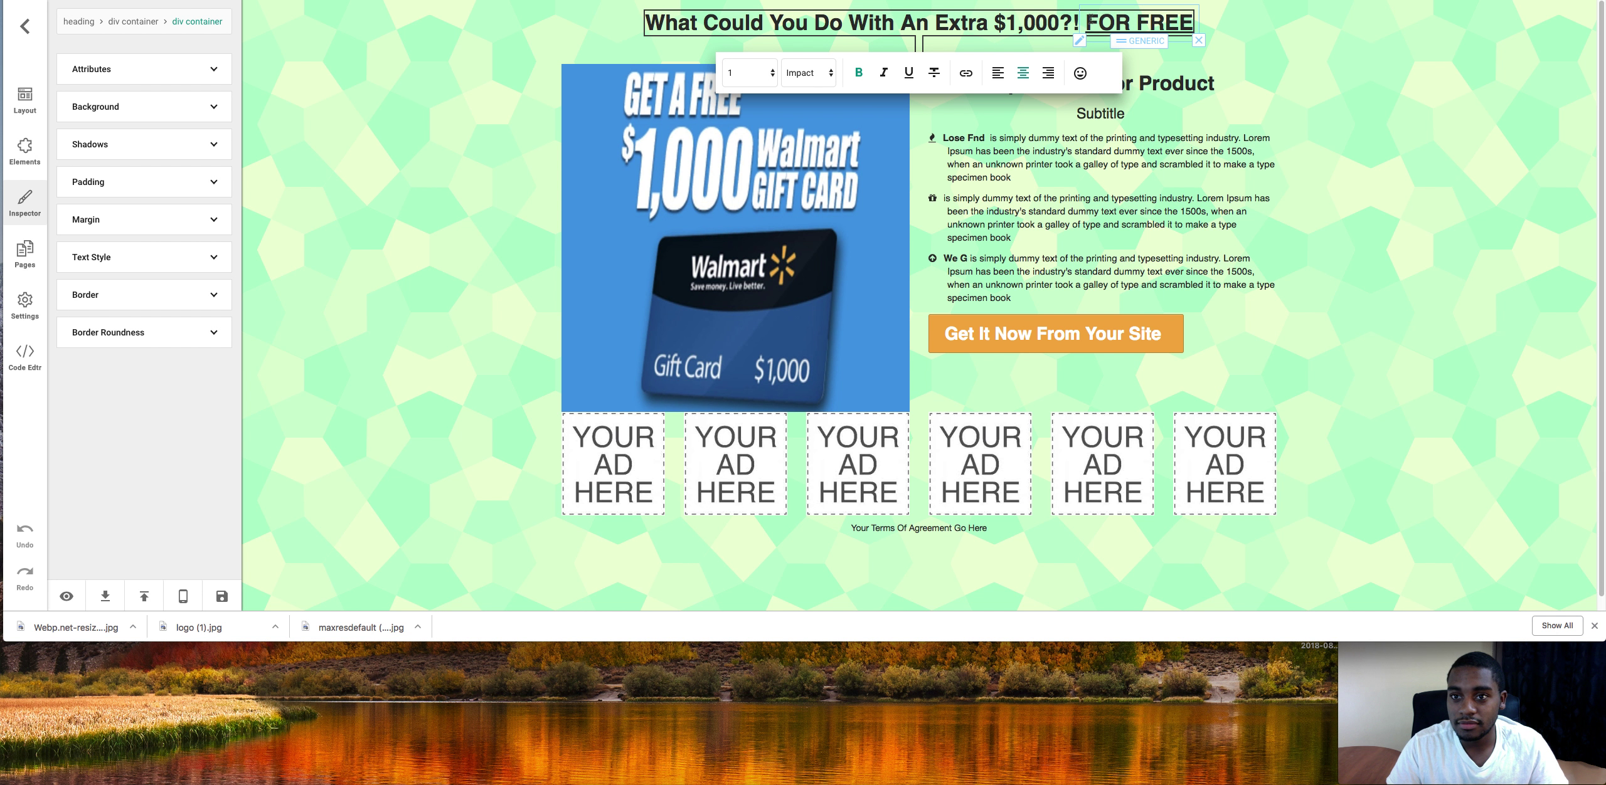
pyautogui.click(1113, 23)
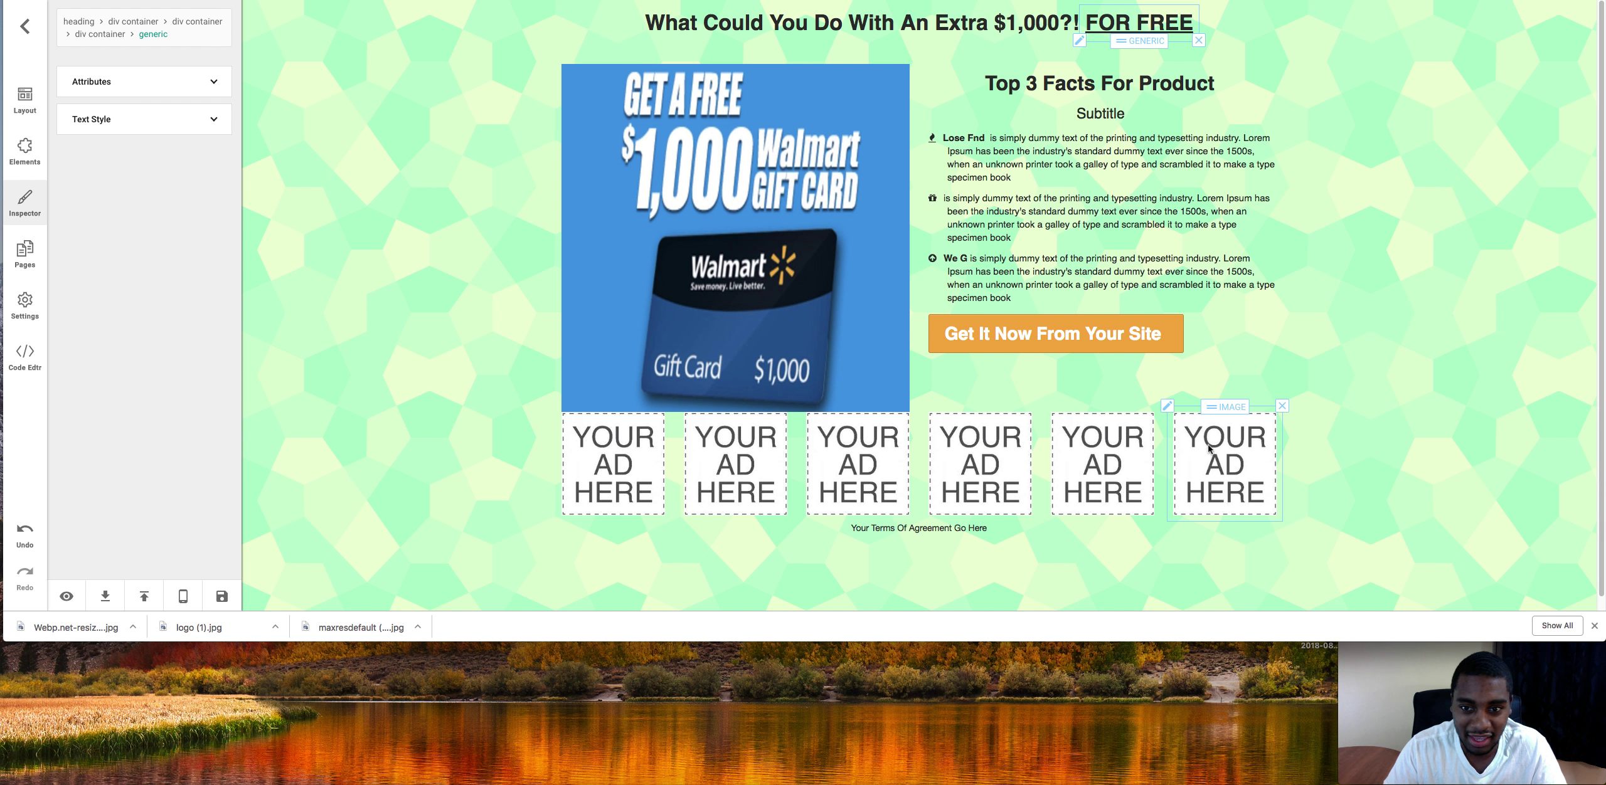
pyautogui.click(1199, 41)
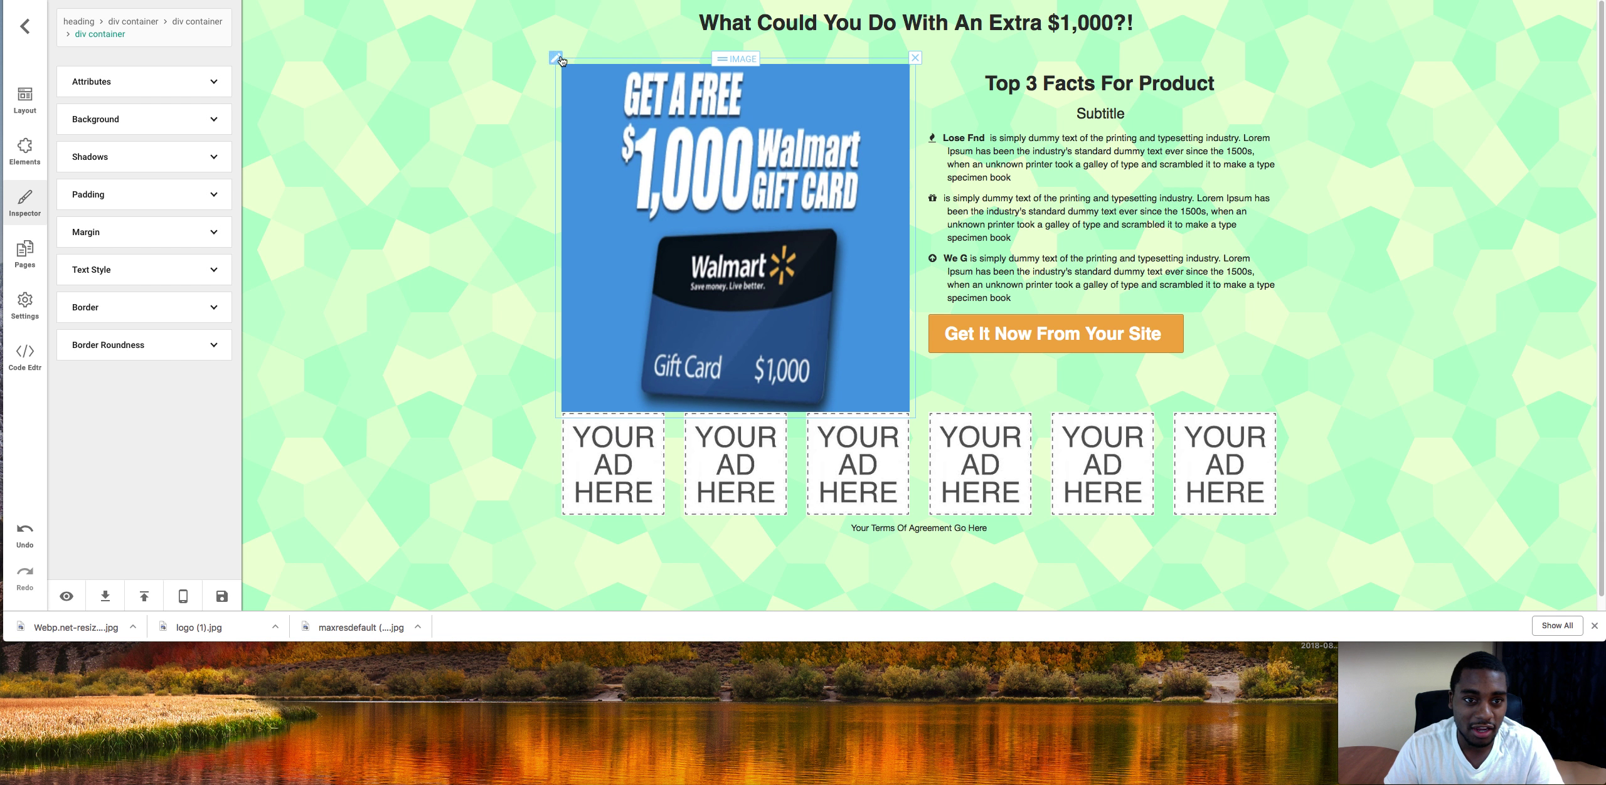
pyautogui.doubleClick(606, 120)
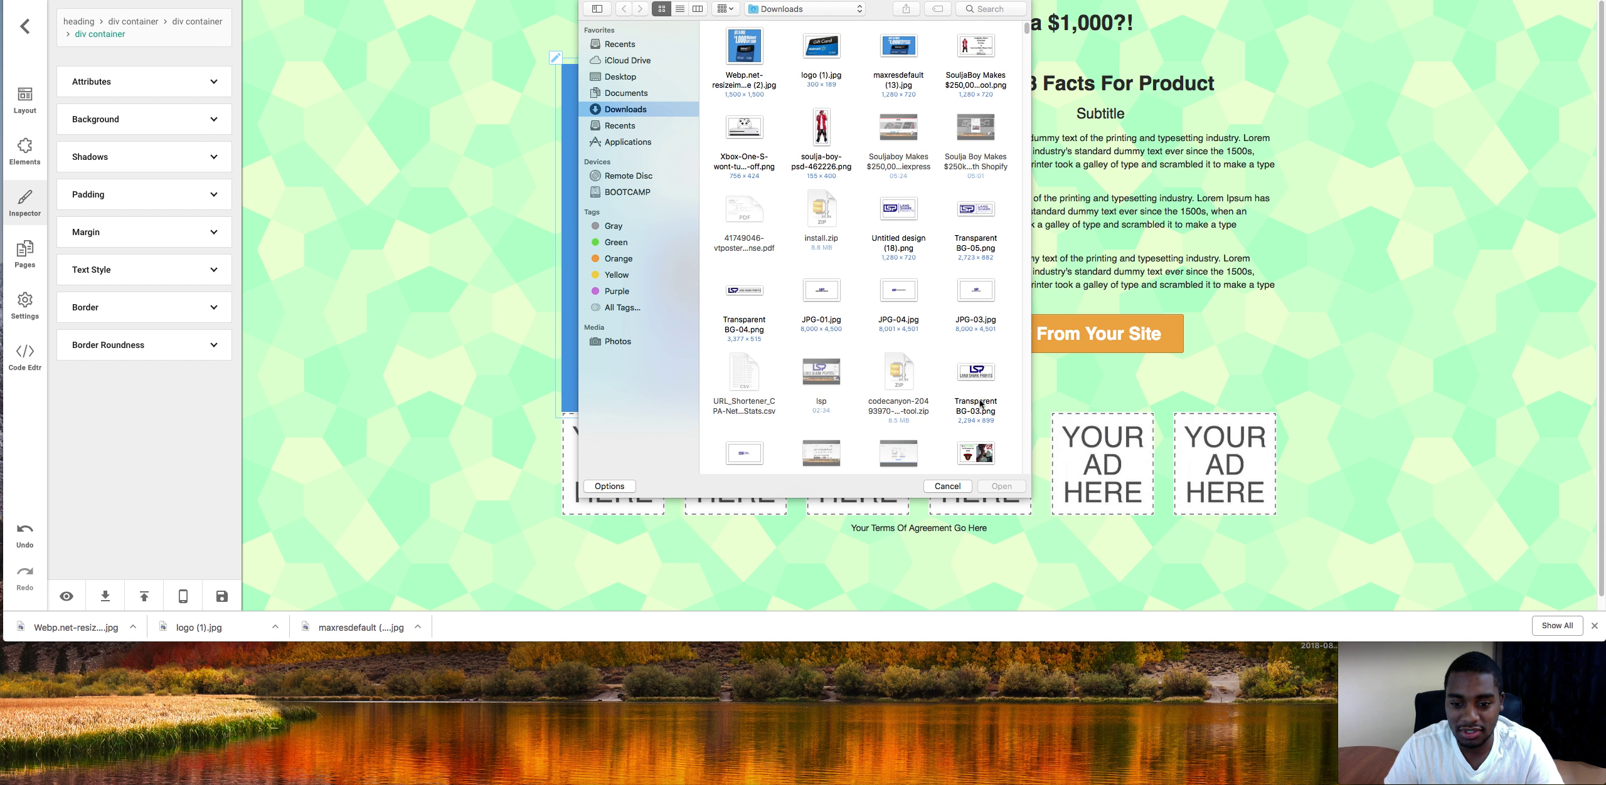
pyautogui.click(947, 486)
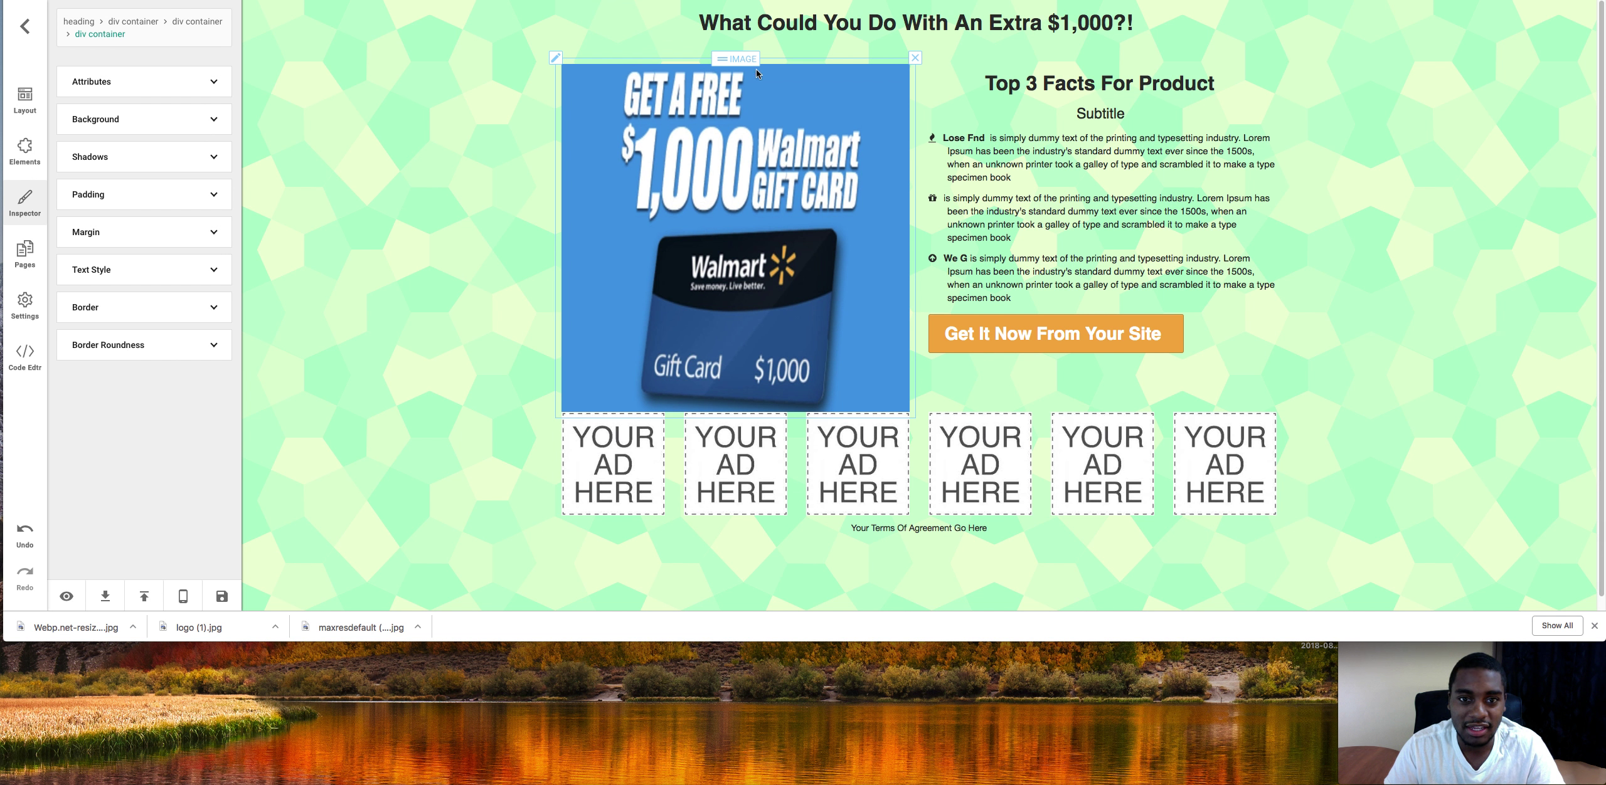
# Replace the "Top 3 Facts For Product" heading with "Enter To Win $1,000 Walmart GiftCard"
pyautogui.click(1019, 85)
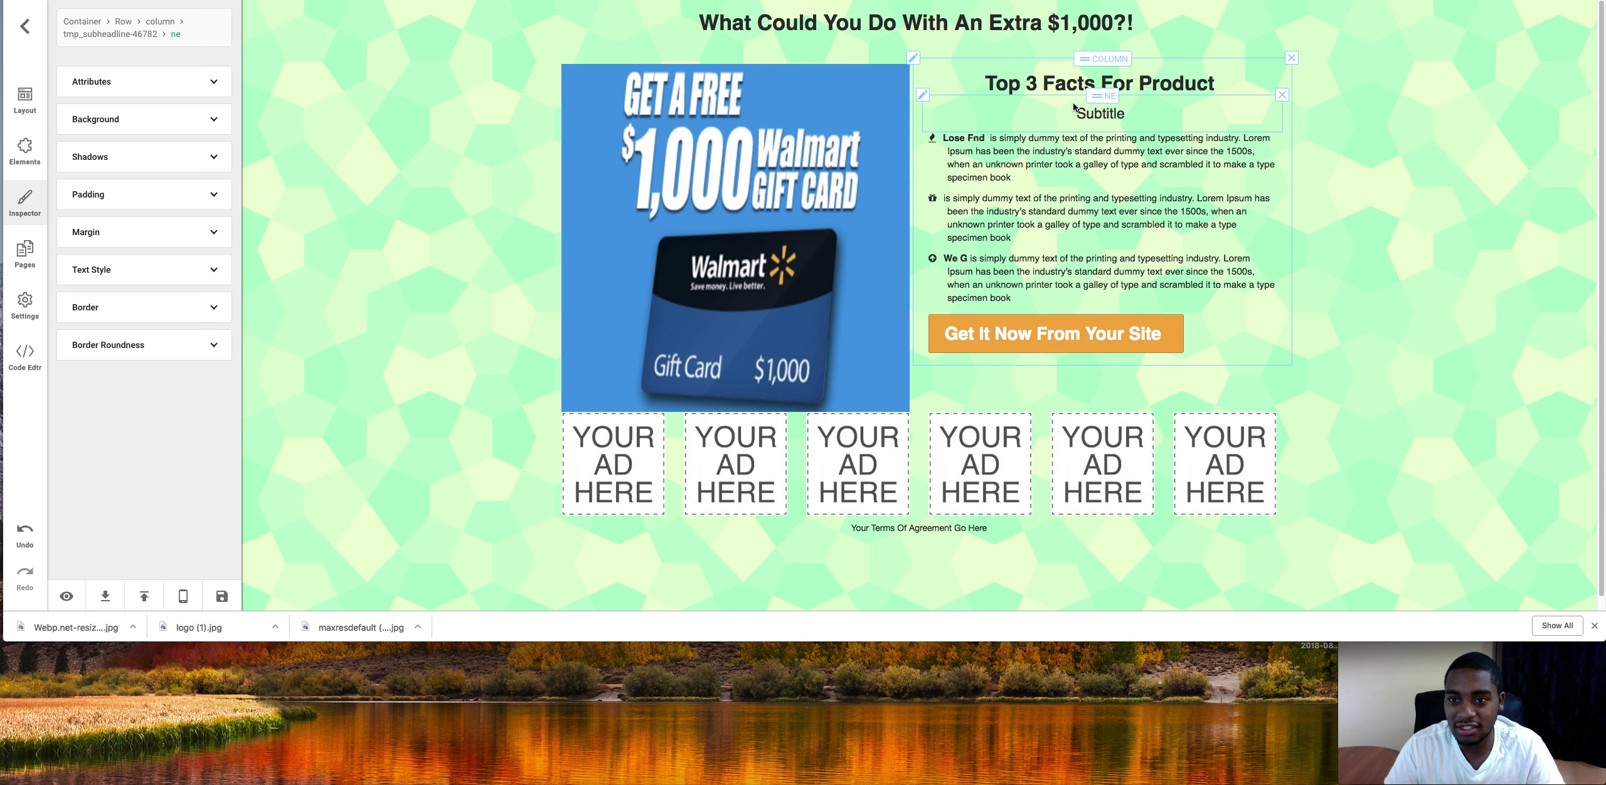
pyautogui.doubleClick(1020, 84)
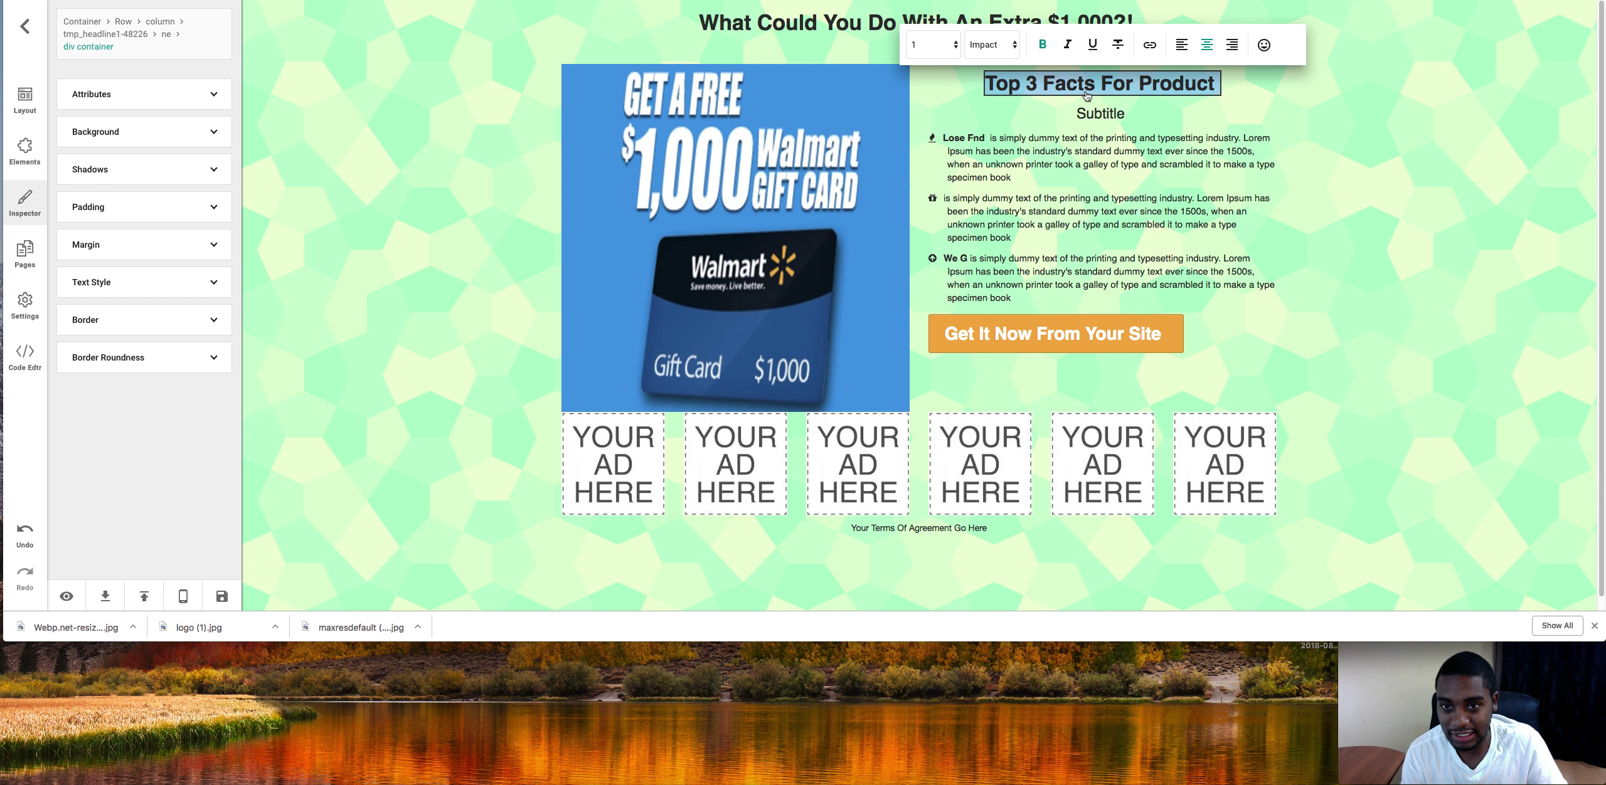
pyautogui.write('E')
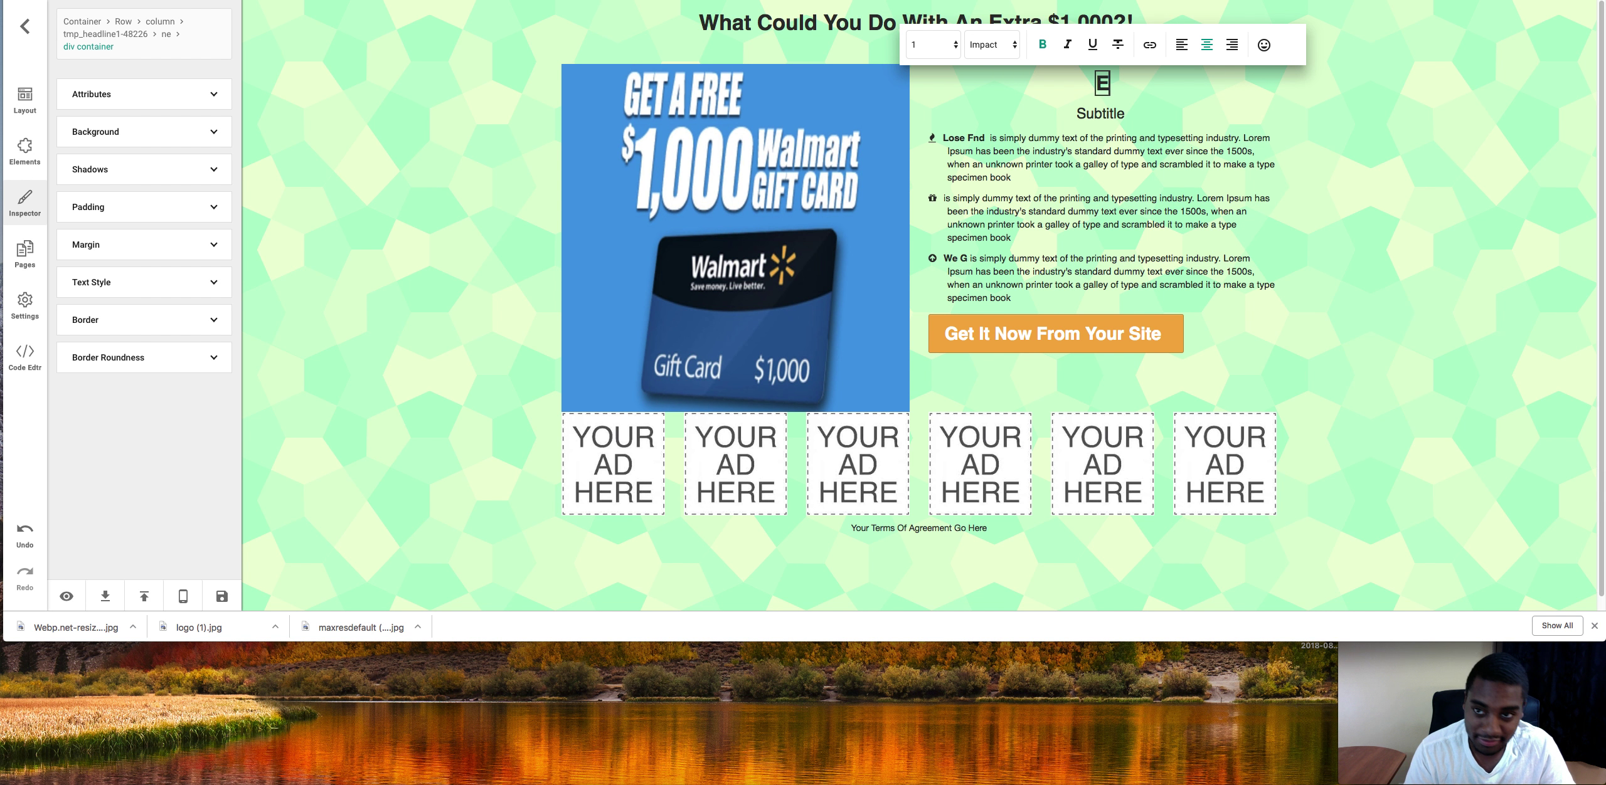
pyautogui.write('nter')
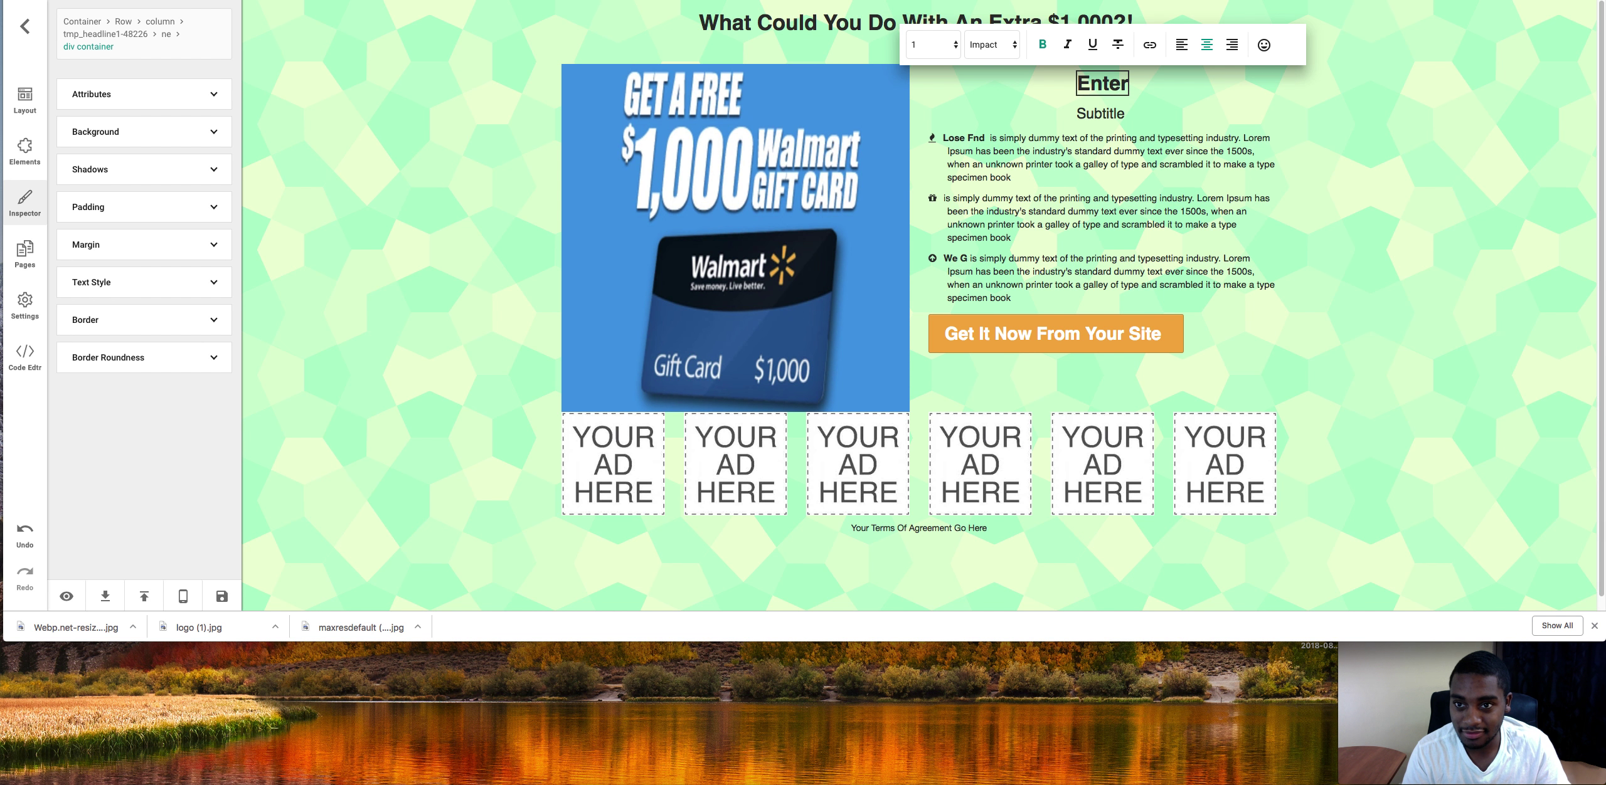
pyautogui.write(' To Win')
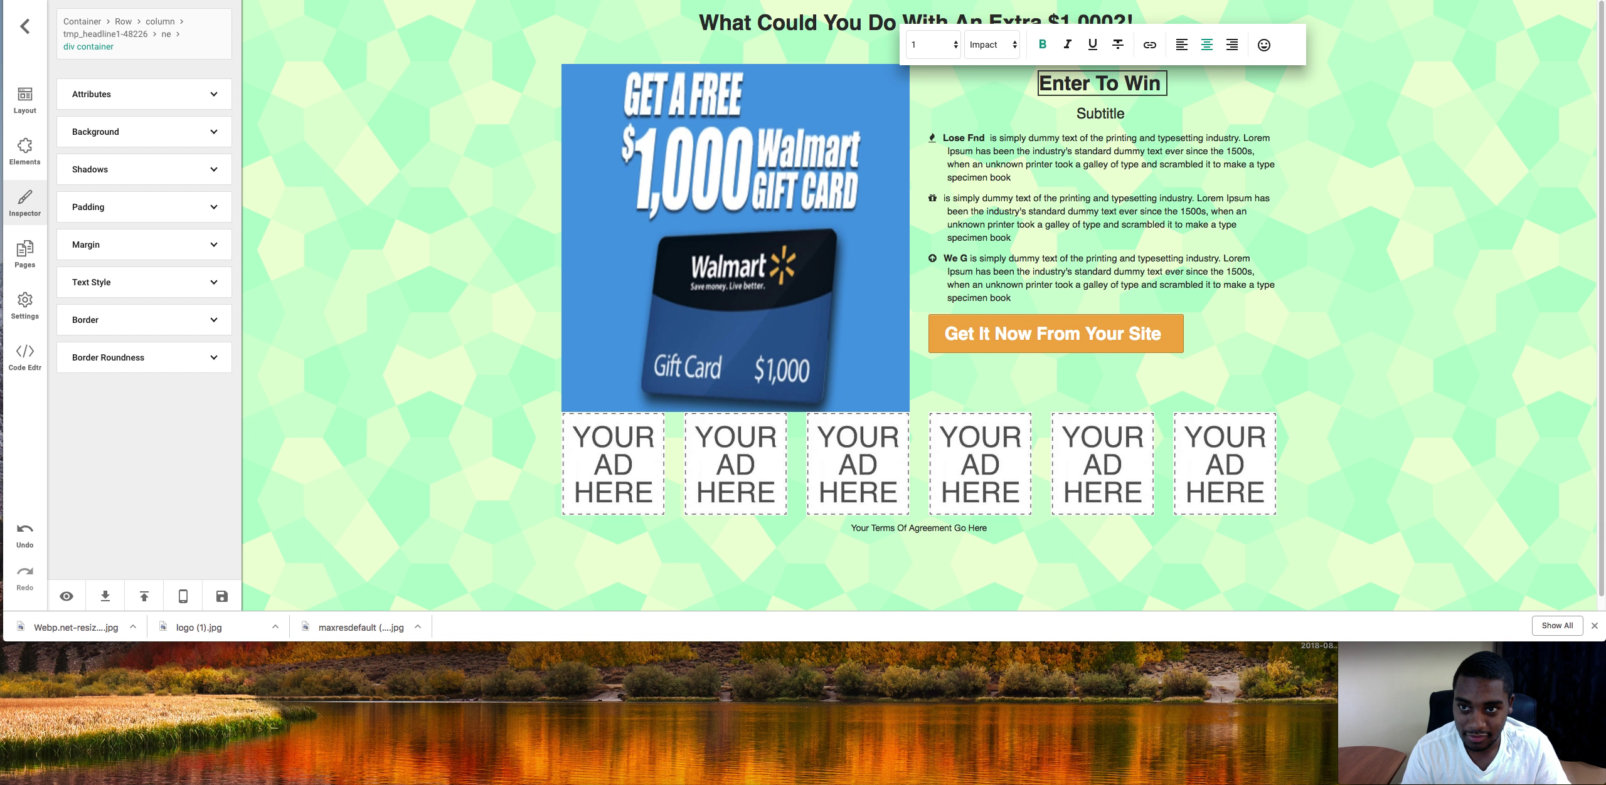
pyautogui.write(' $1')
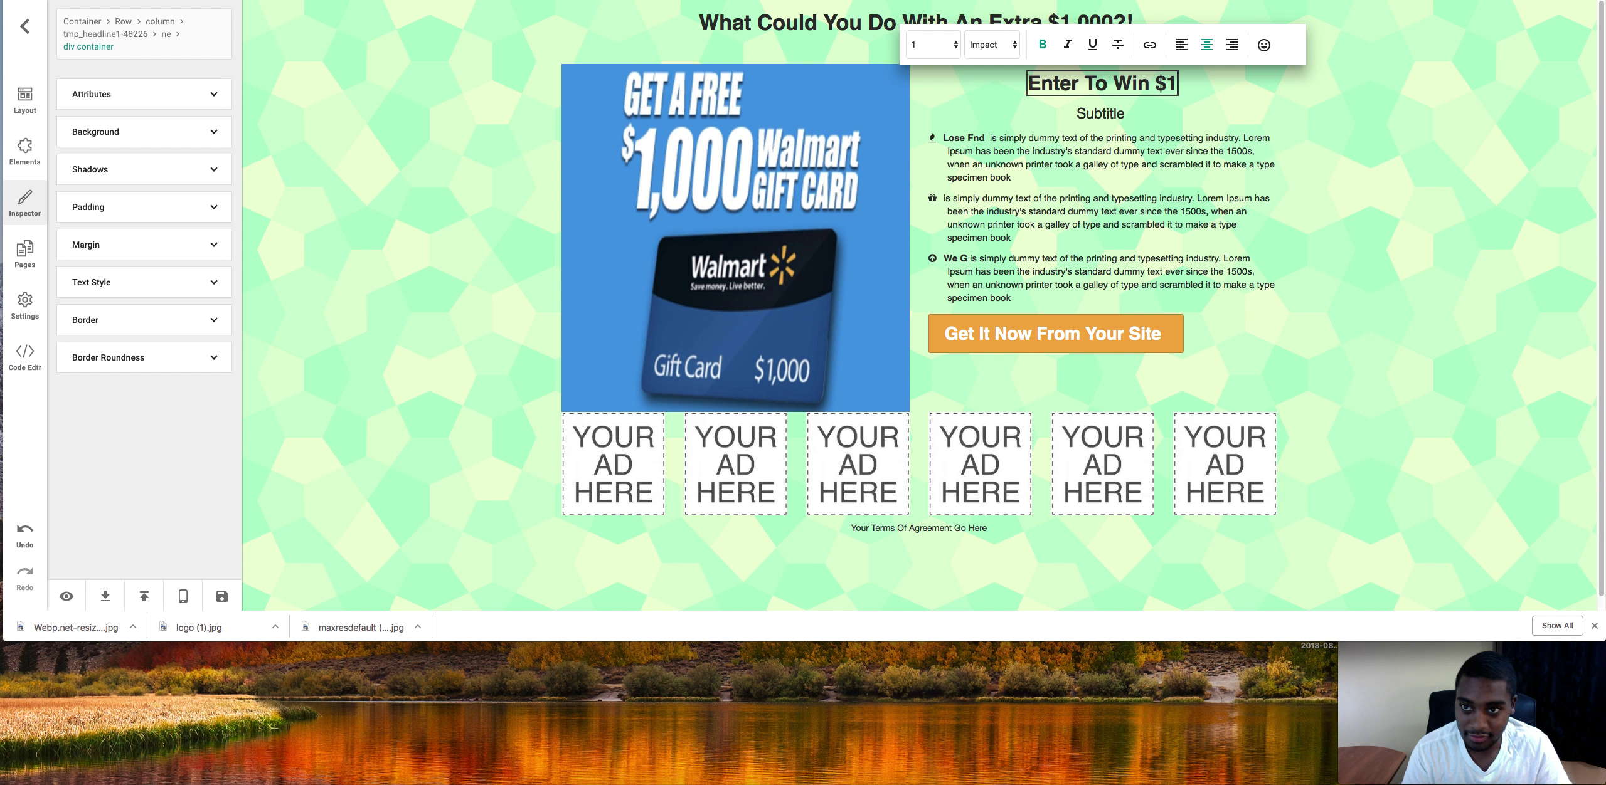
pyautogui.write(',000')
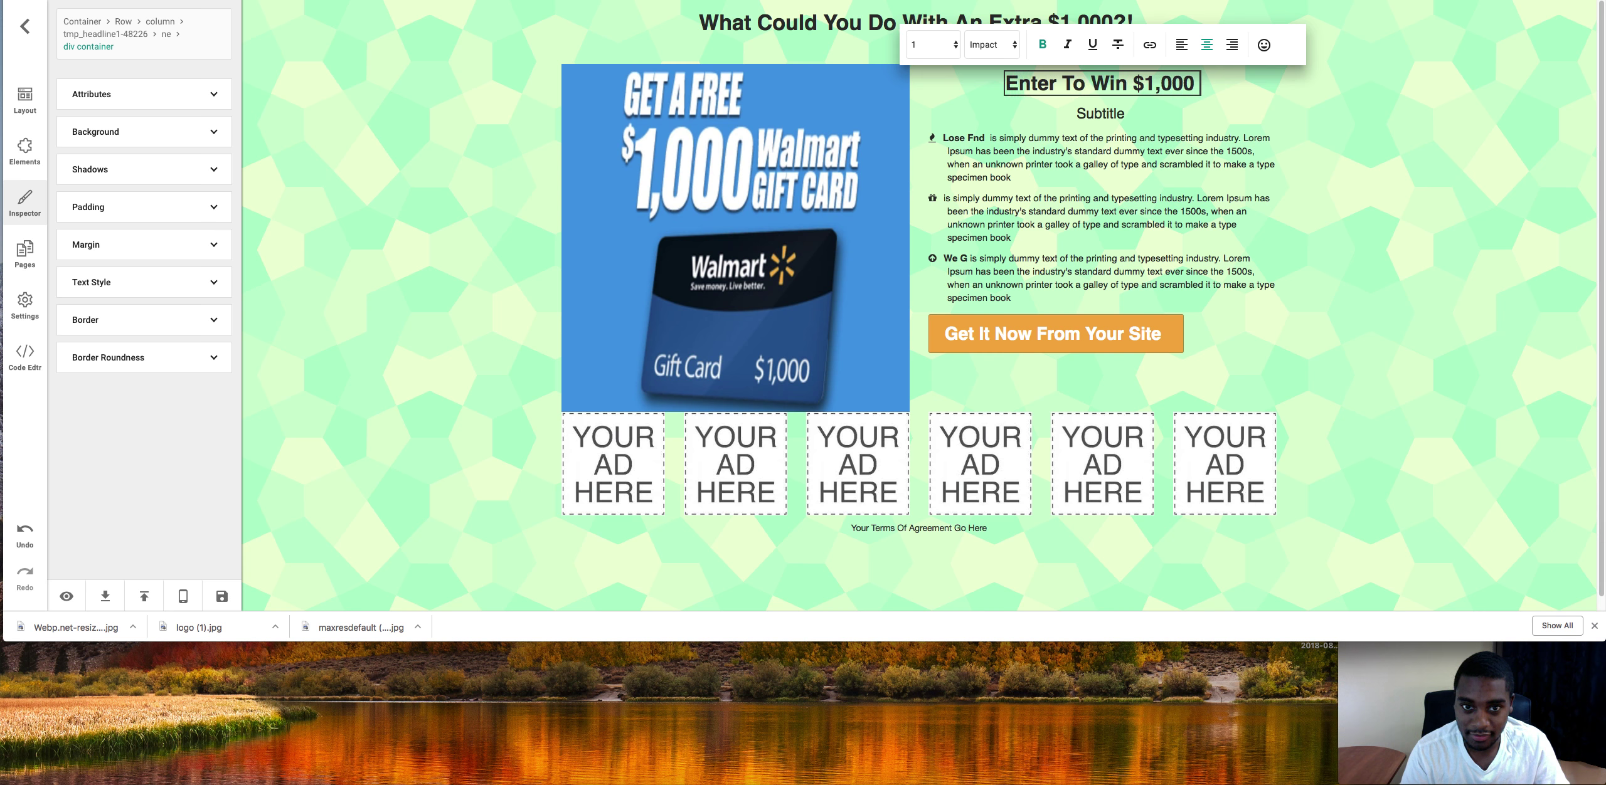
pyautogui.write(' Walmat')
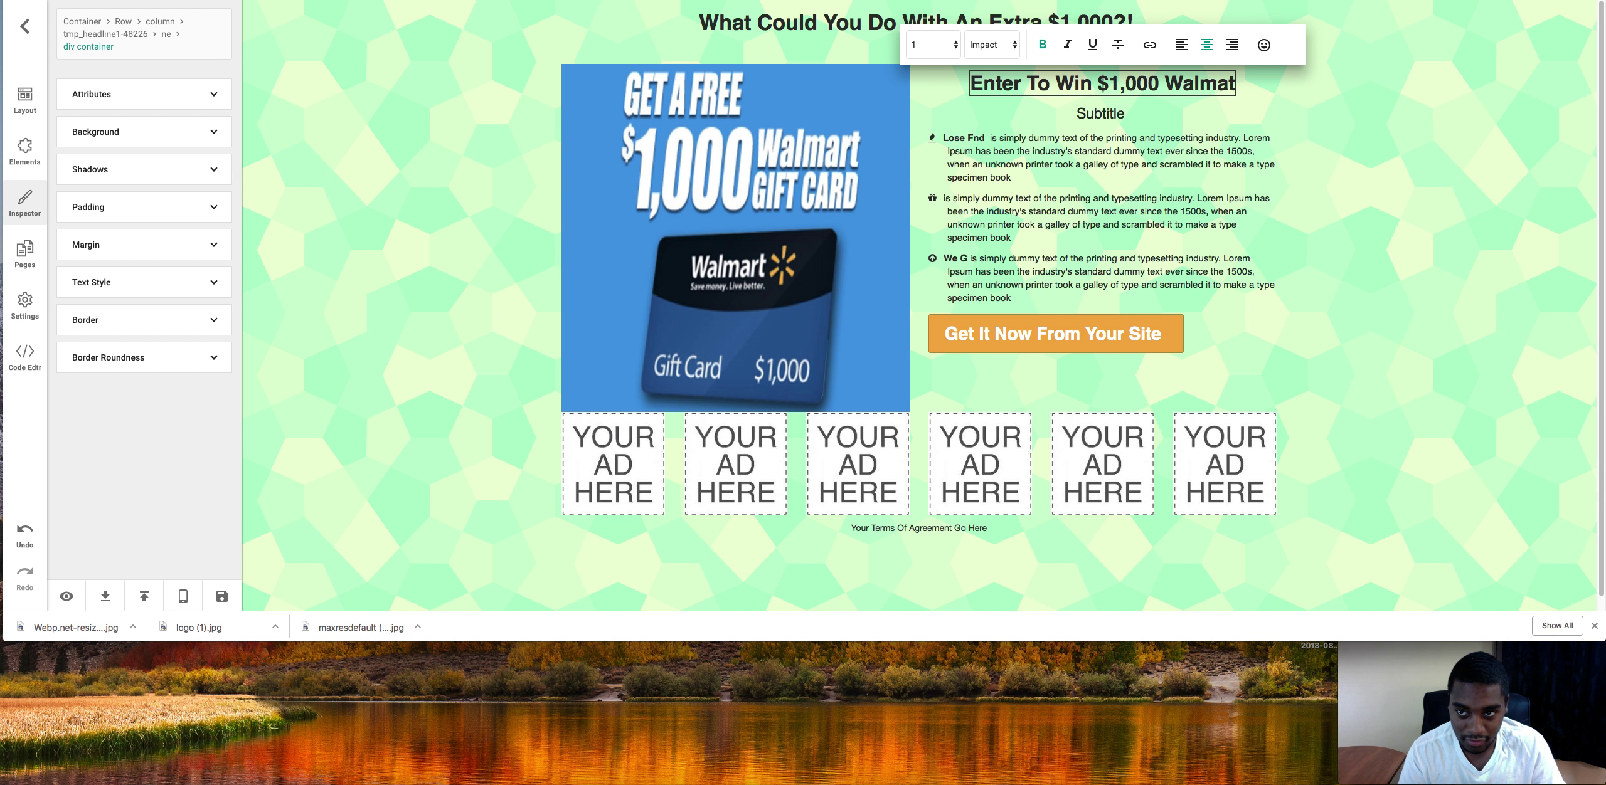
pyautogui.press('BackSpace')
pyautogui.write('rt')
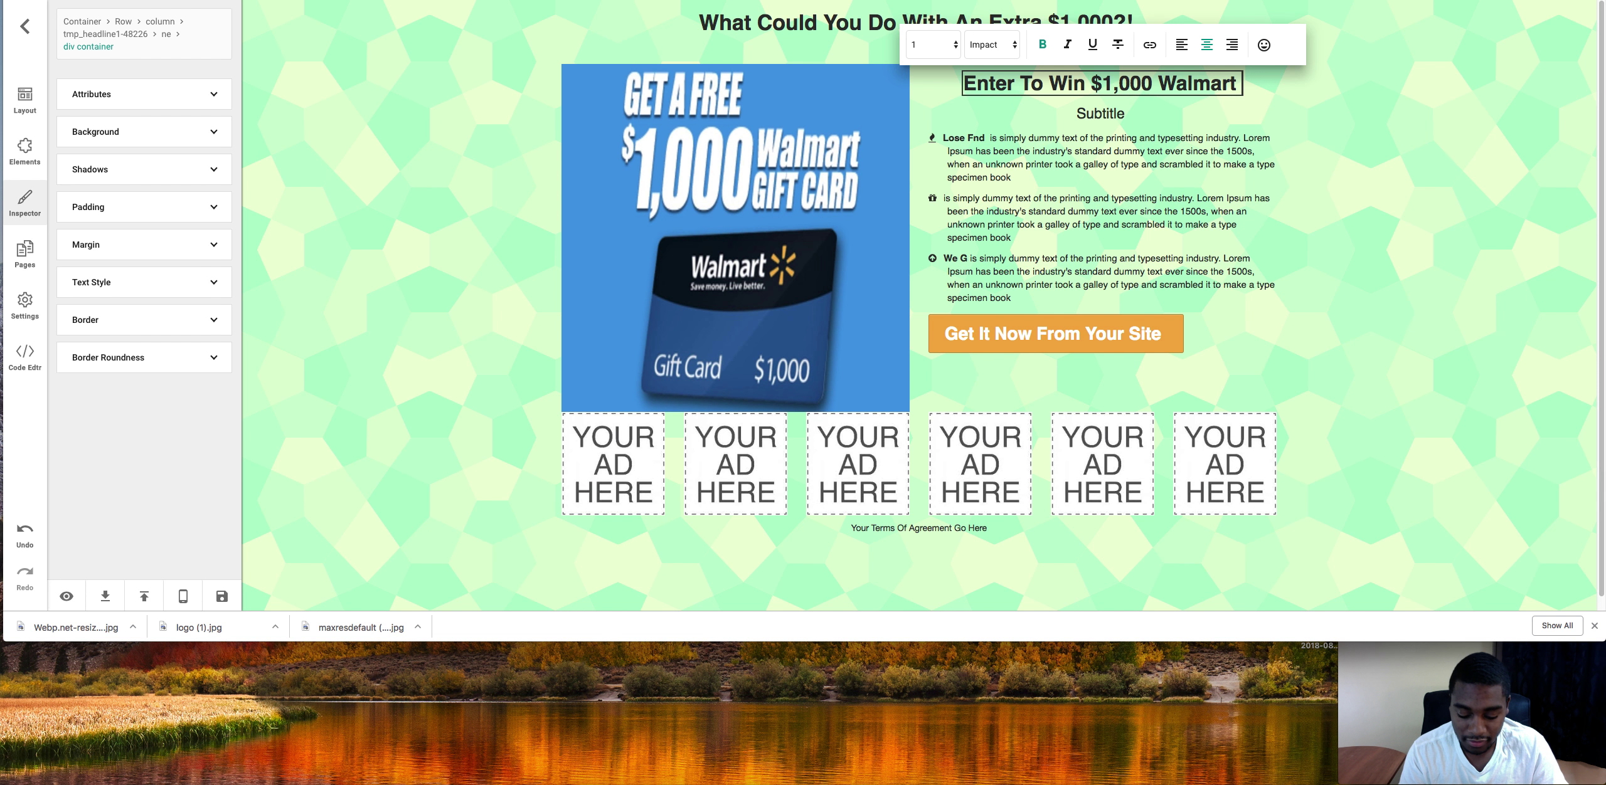
pyautogui.write(' Gift')
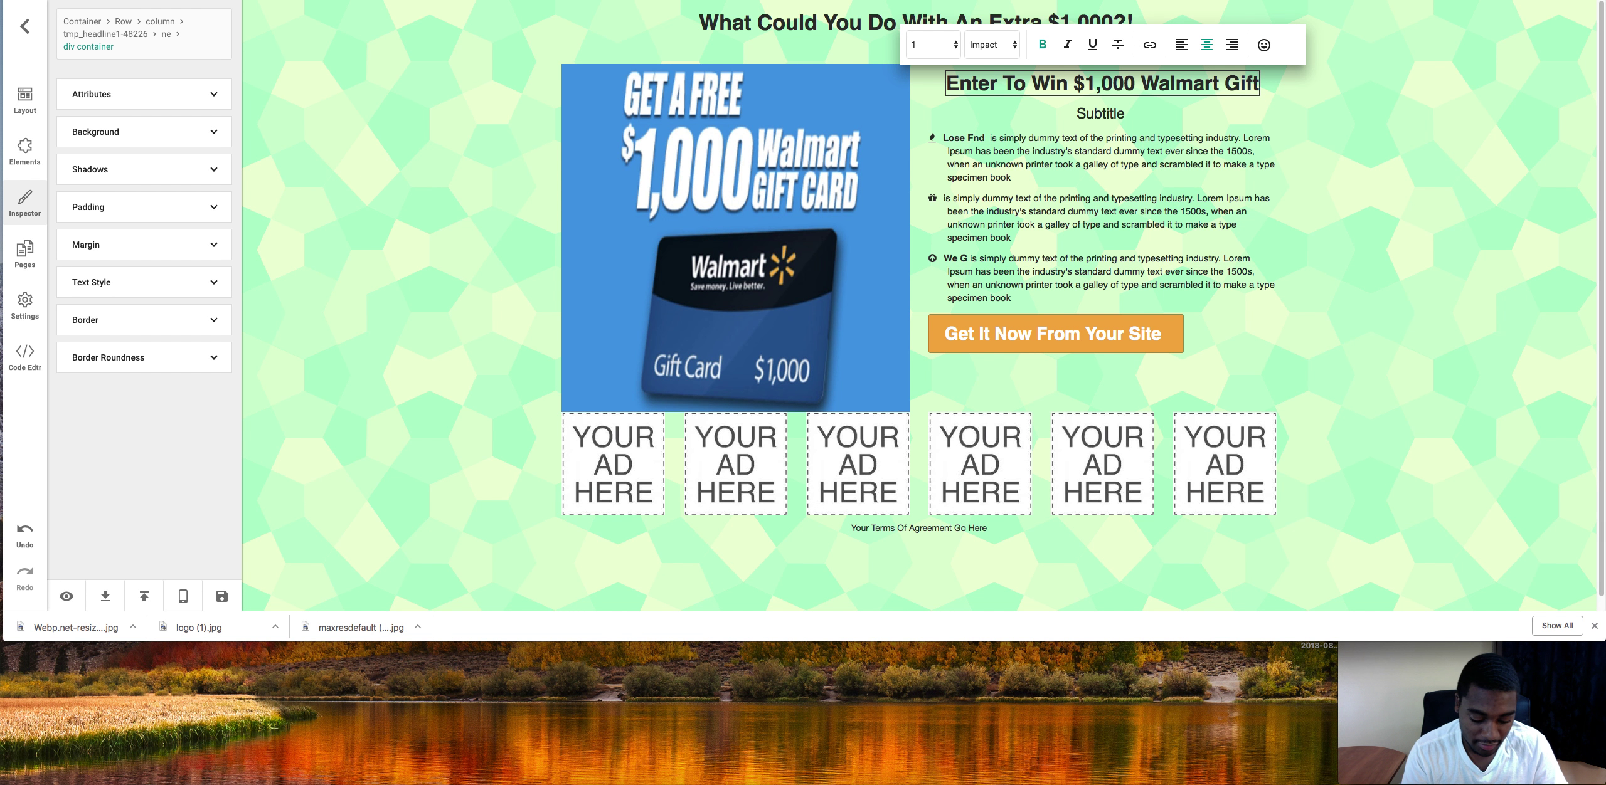
pyautogui.write('Card')
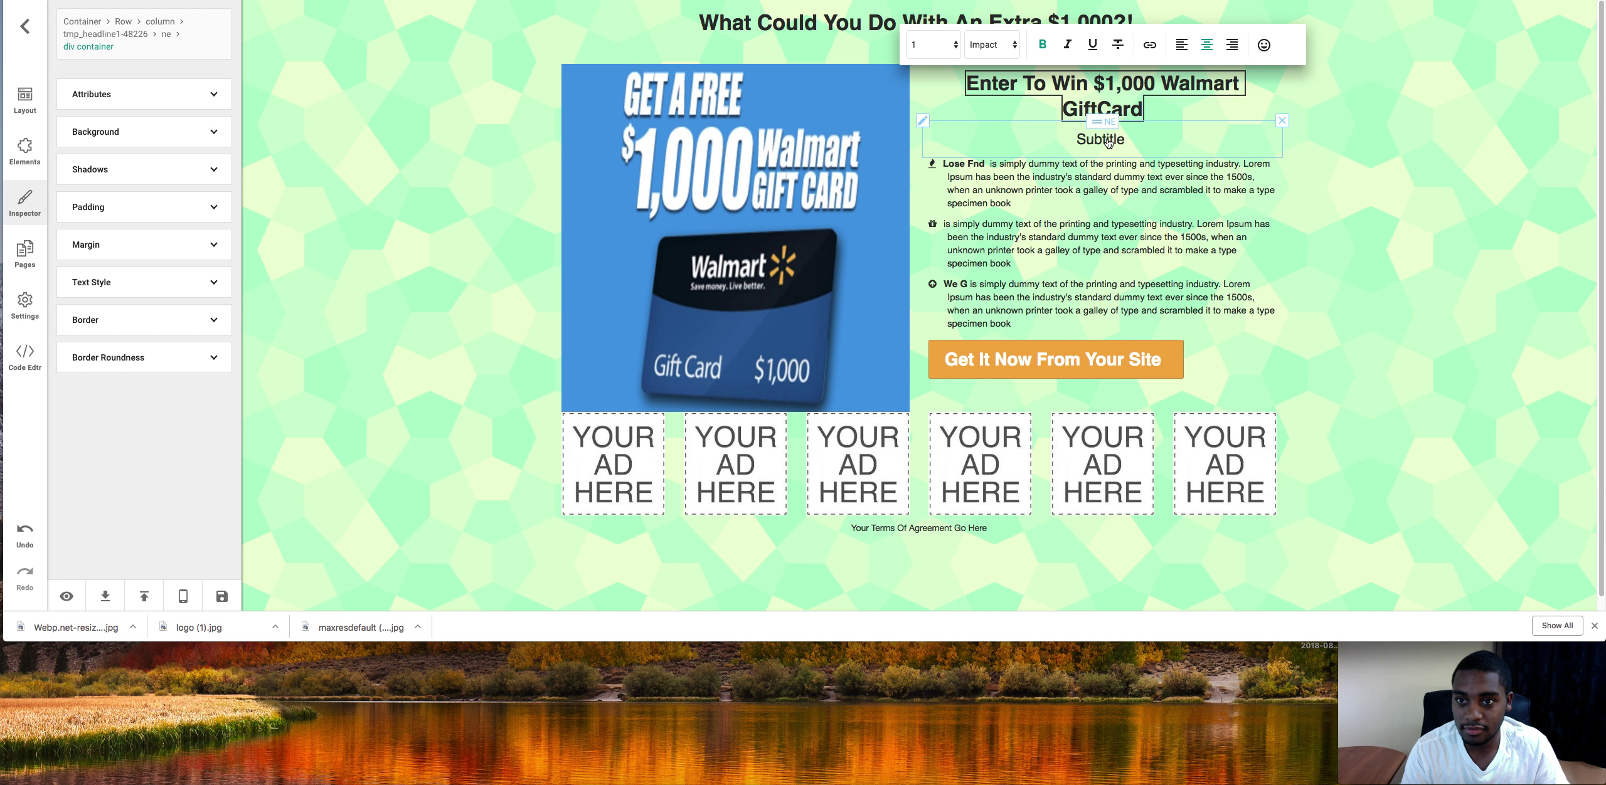
# Replace the subtitle text beneath the gift card heading with "Only Takes 2-3 Mins"
pyautogui.click(1115, 143)
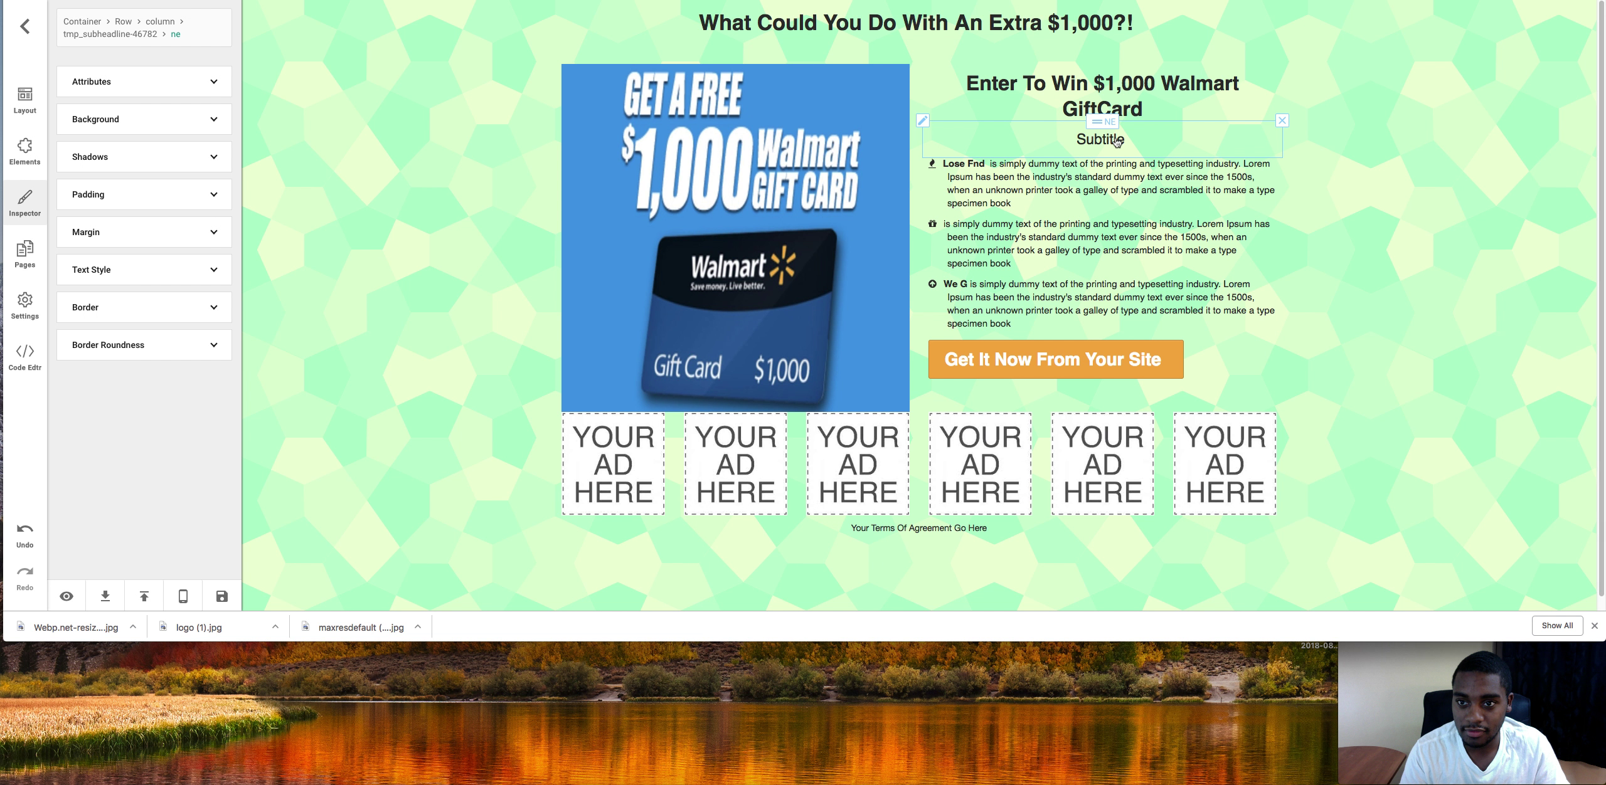
pyautogui.doubleClick(1114, 141)
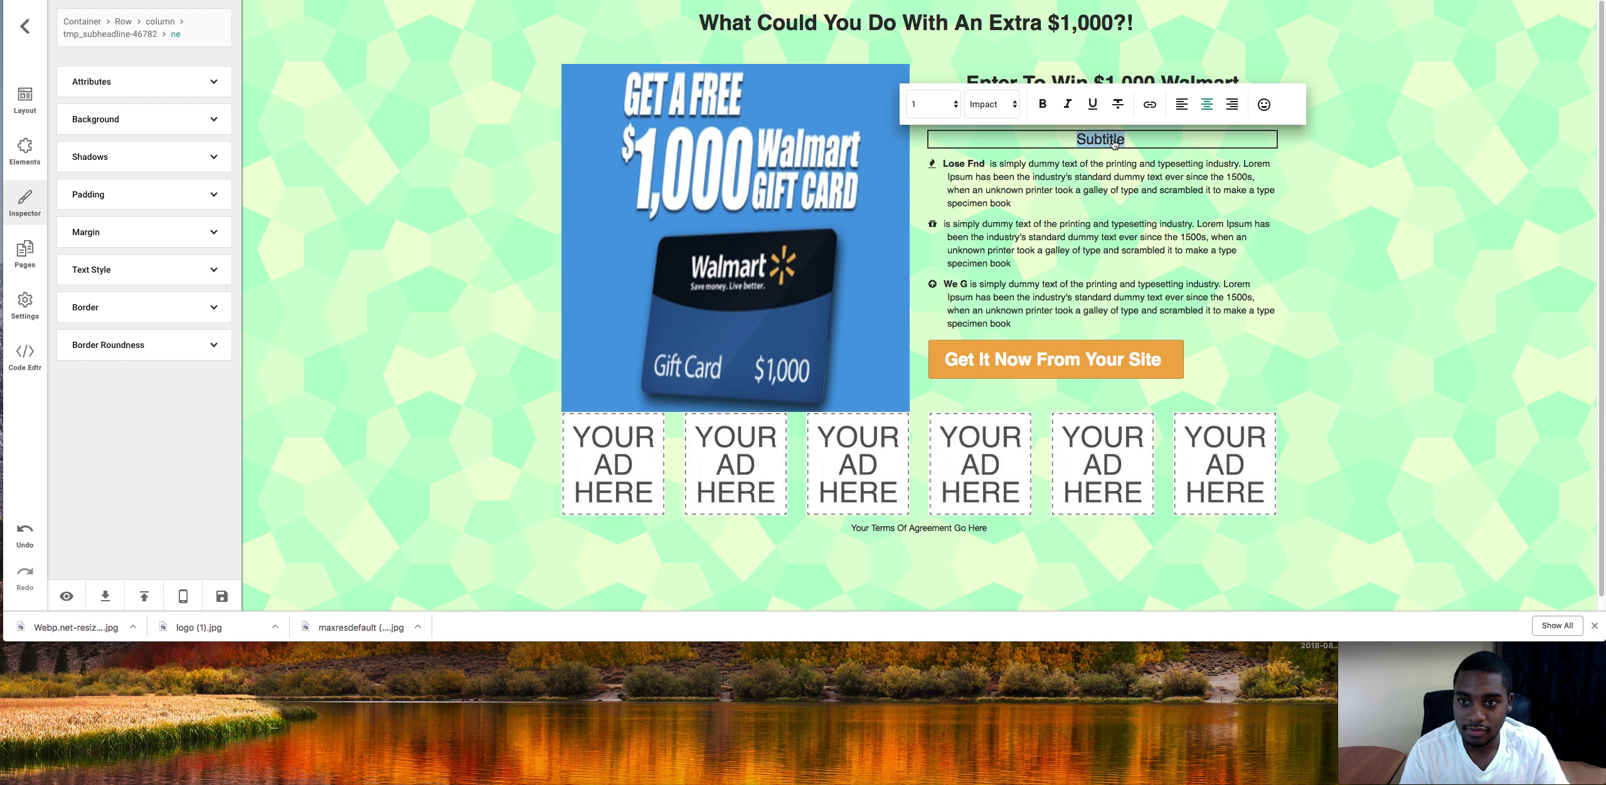
pyautogui.write('Onl')
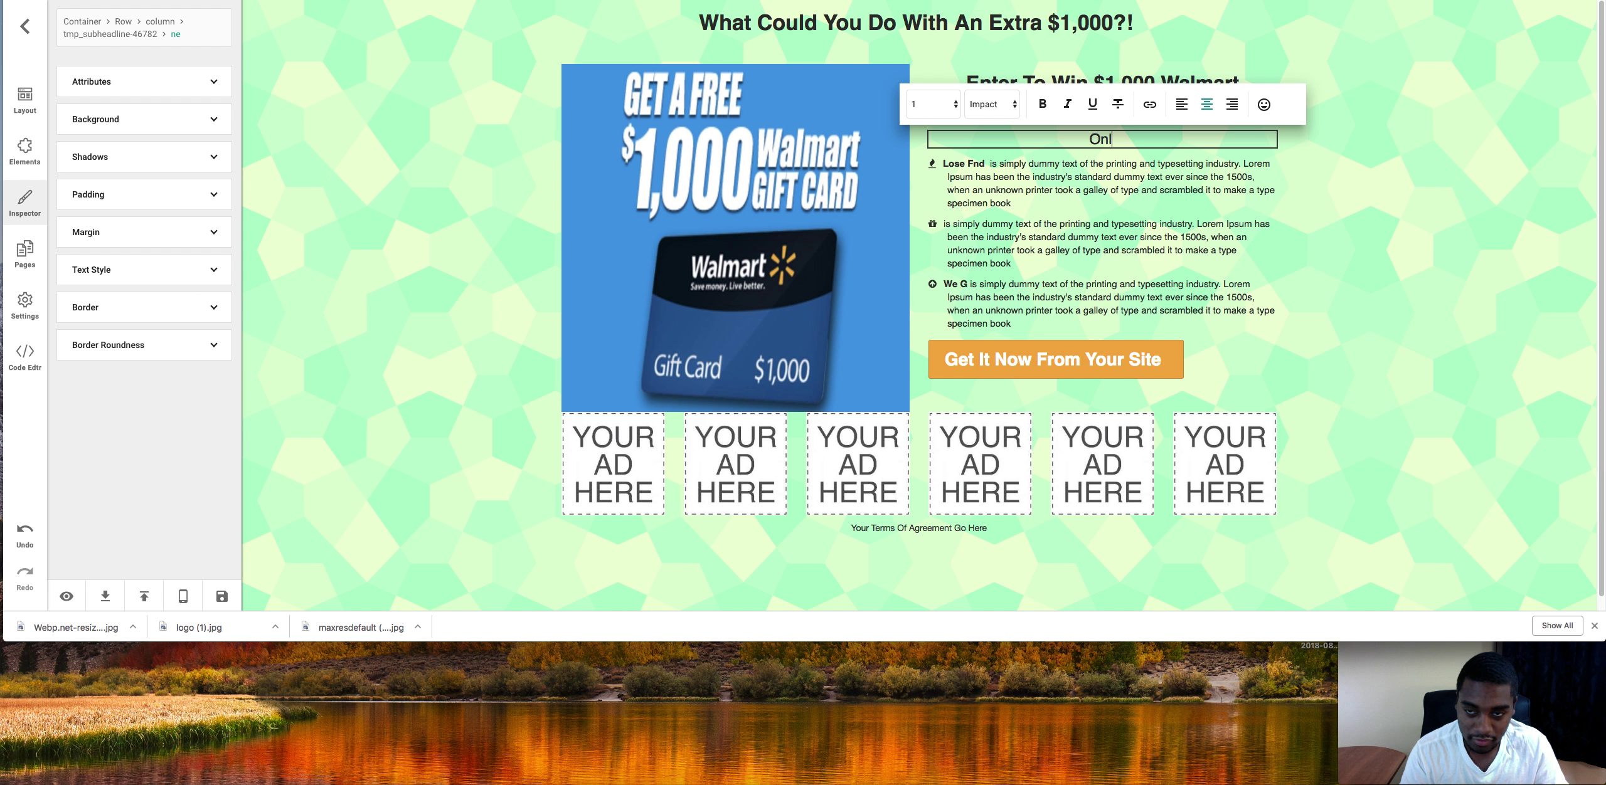
pyautogui.write('y ta')
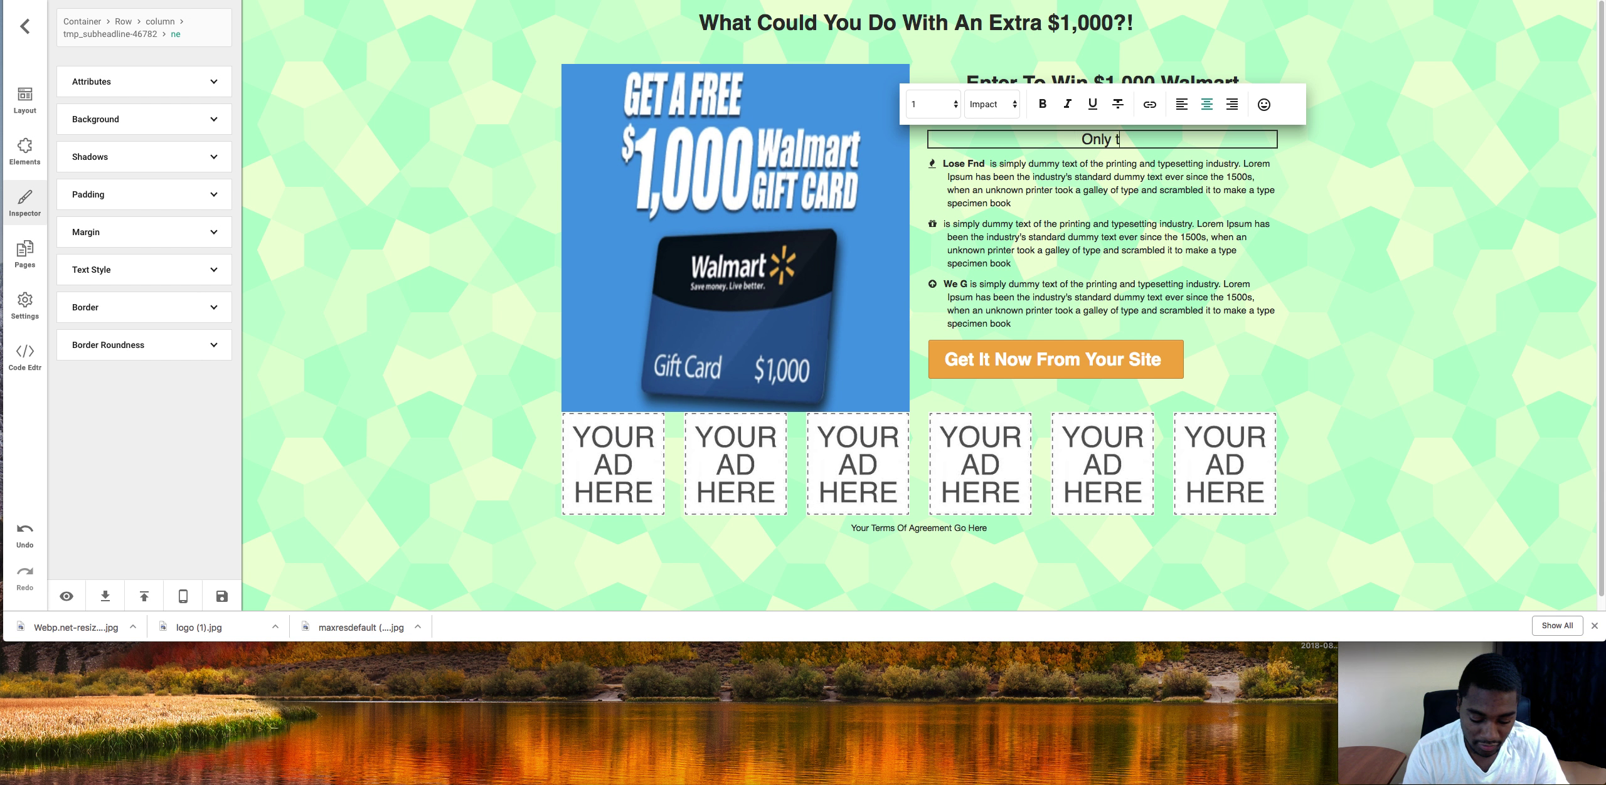
pyautogui.press('BackSpace')
pyautogui.press('BackSpace')
pyautogui.write('Takes 2-3 ')
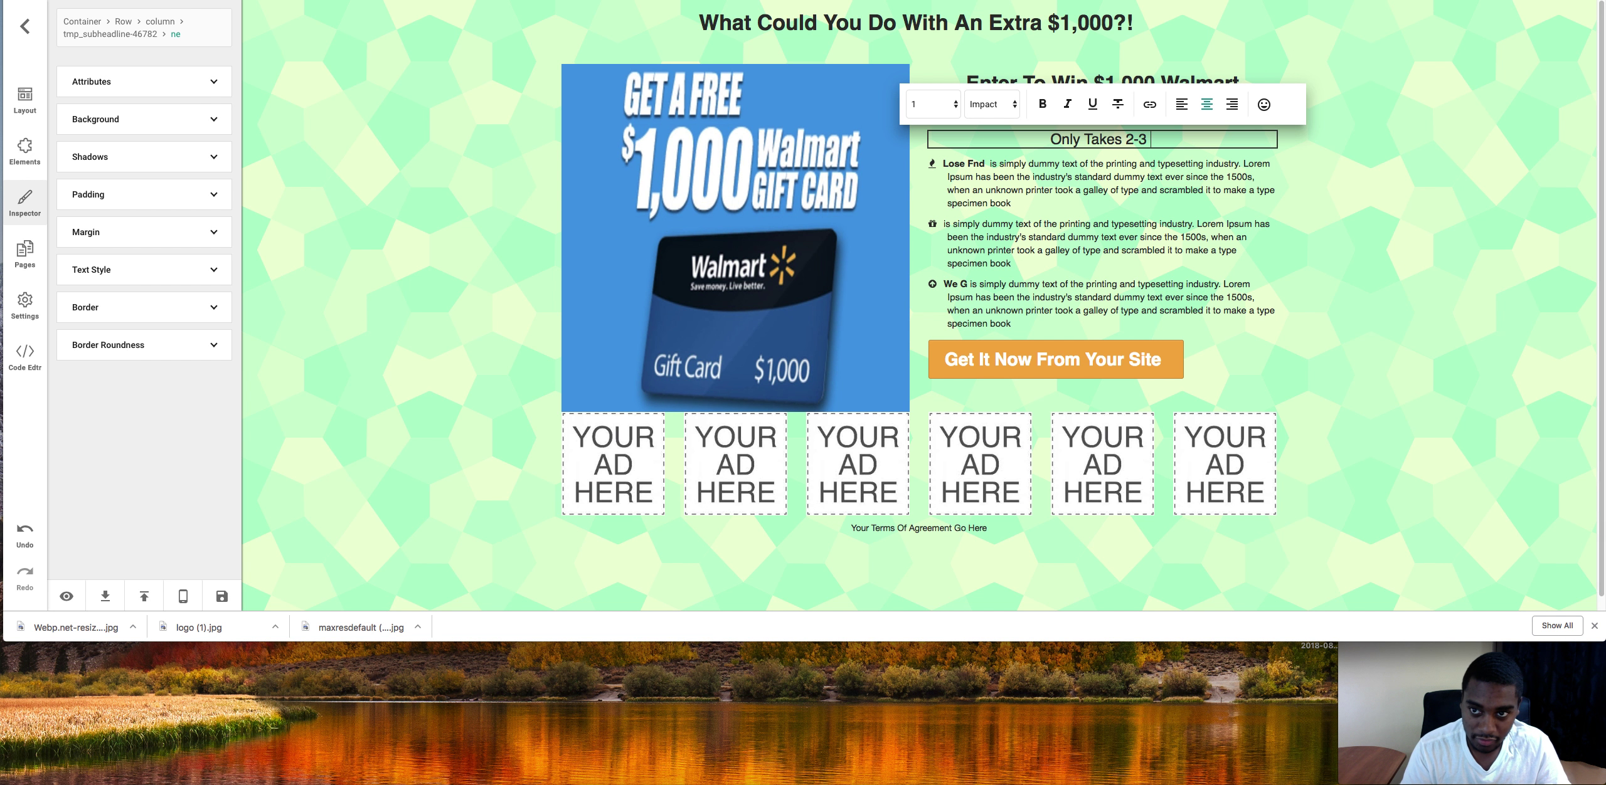
pyautogui.write('Mins')
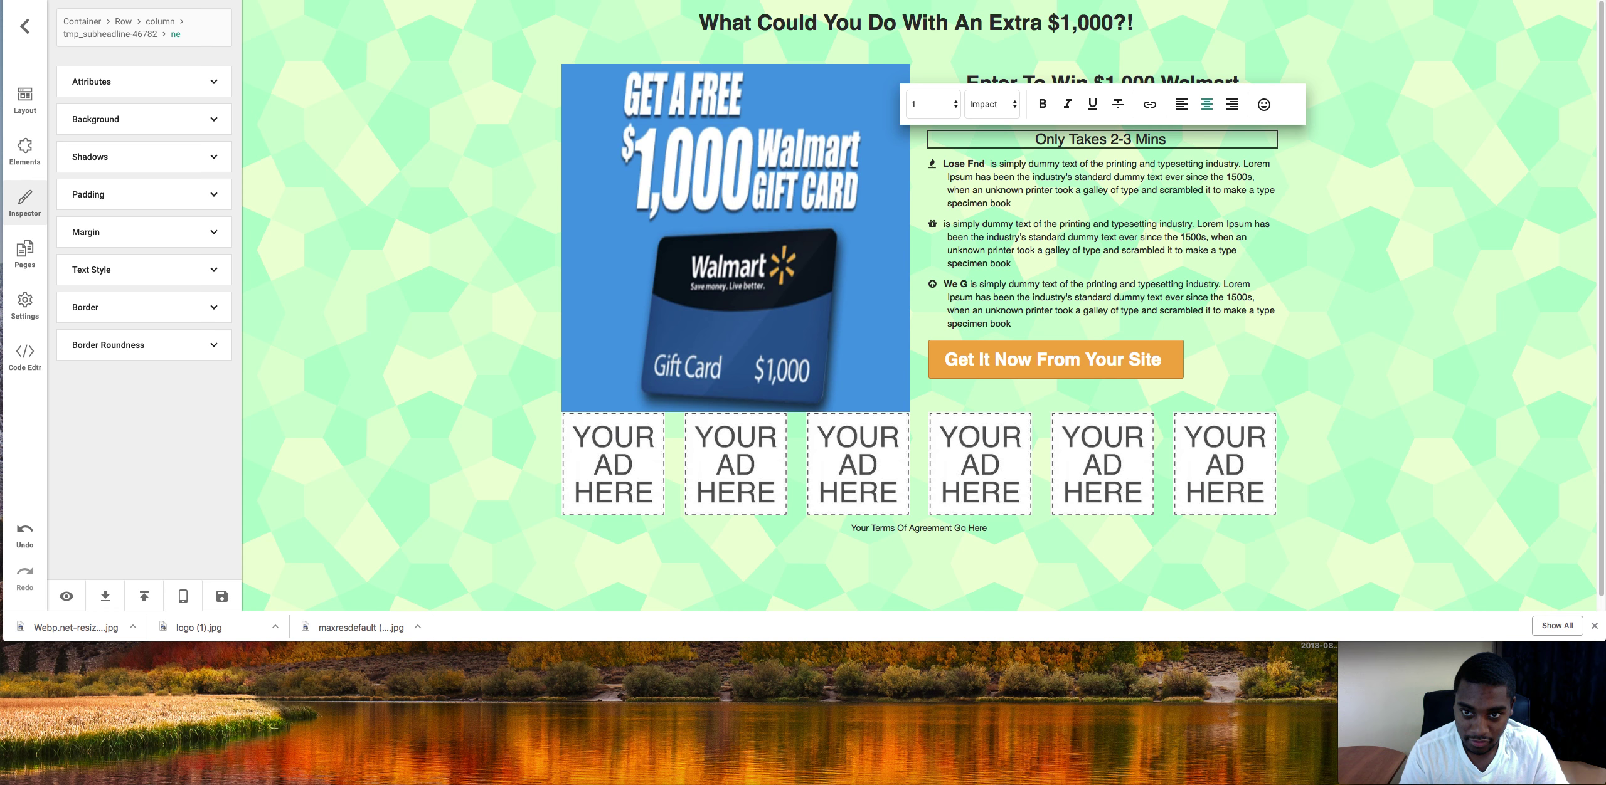